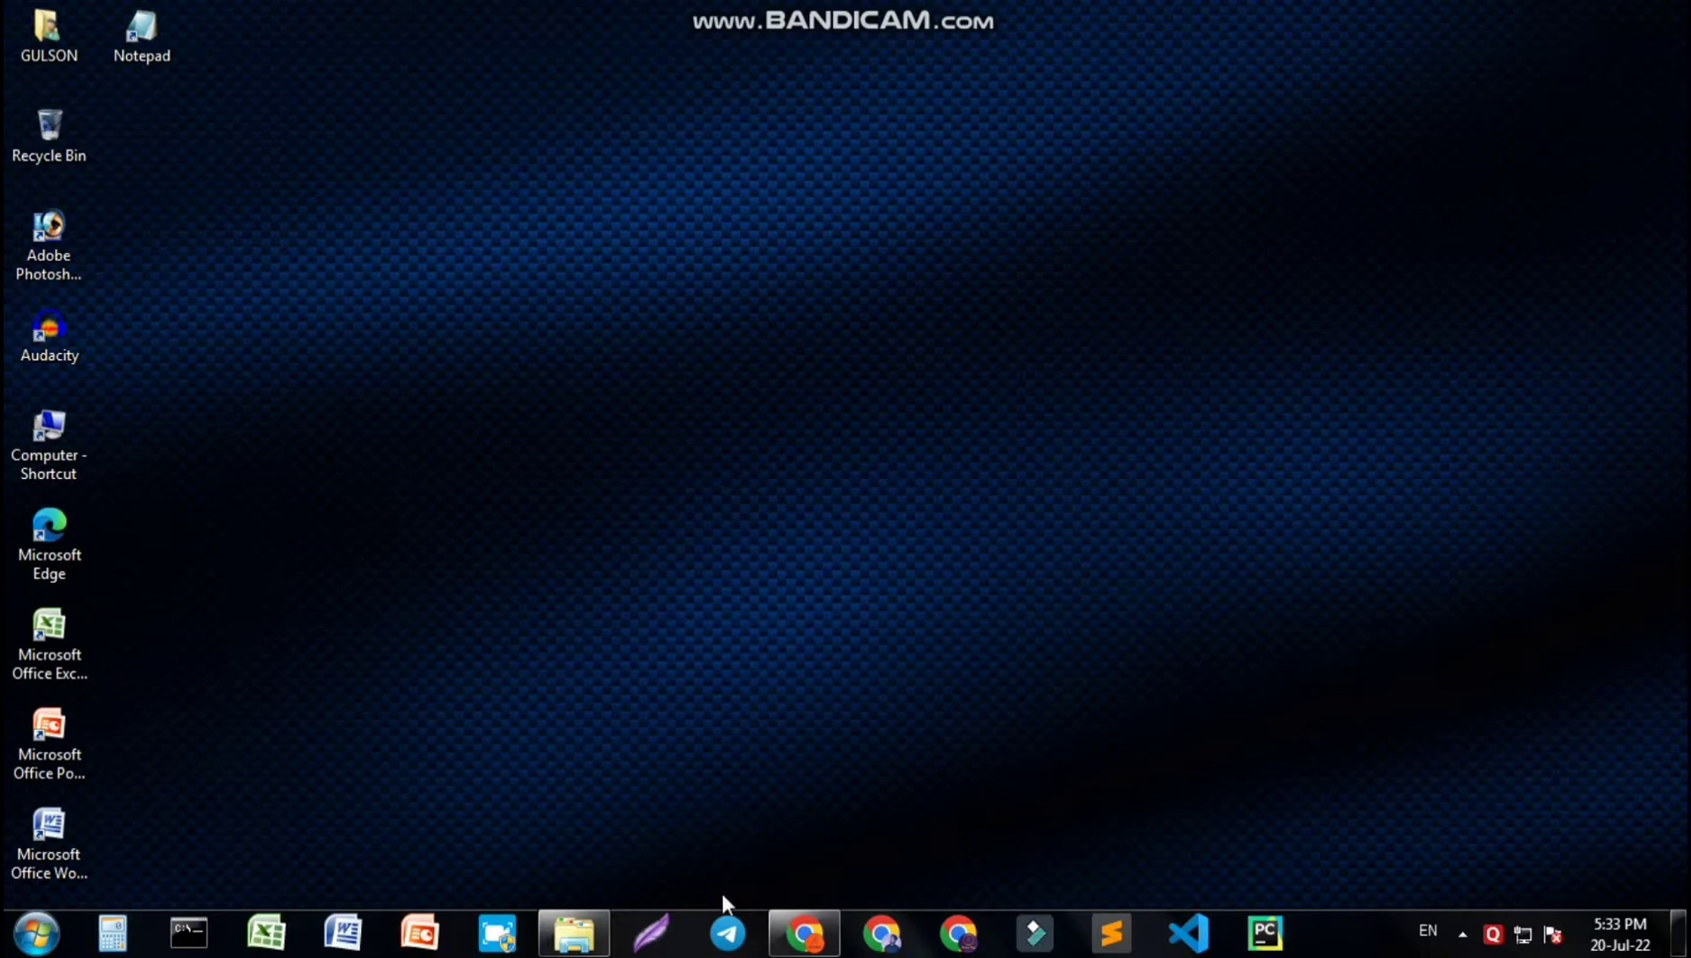
- Search Google for xampp in the browser and open the Apache Friends XAMPP installers site
click(809, 935)
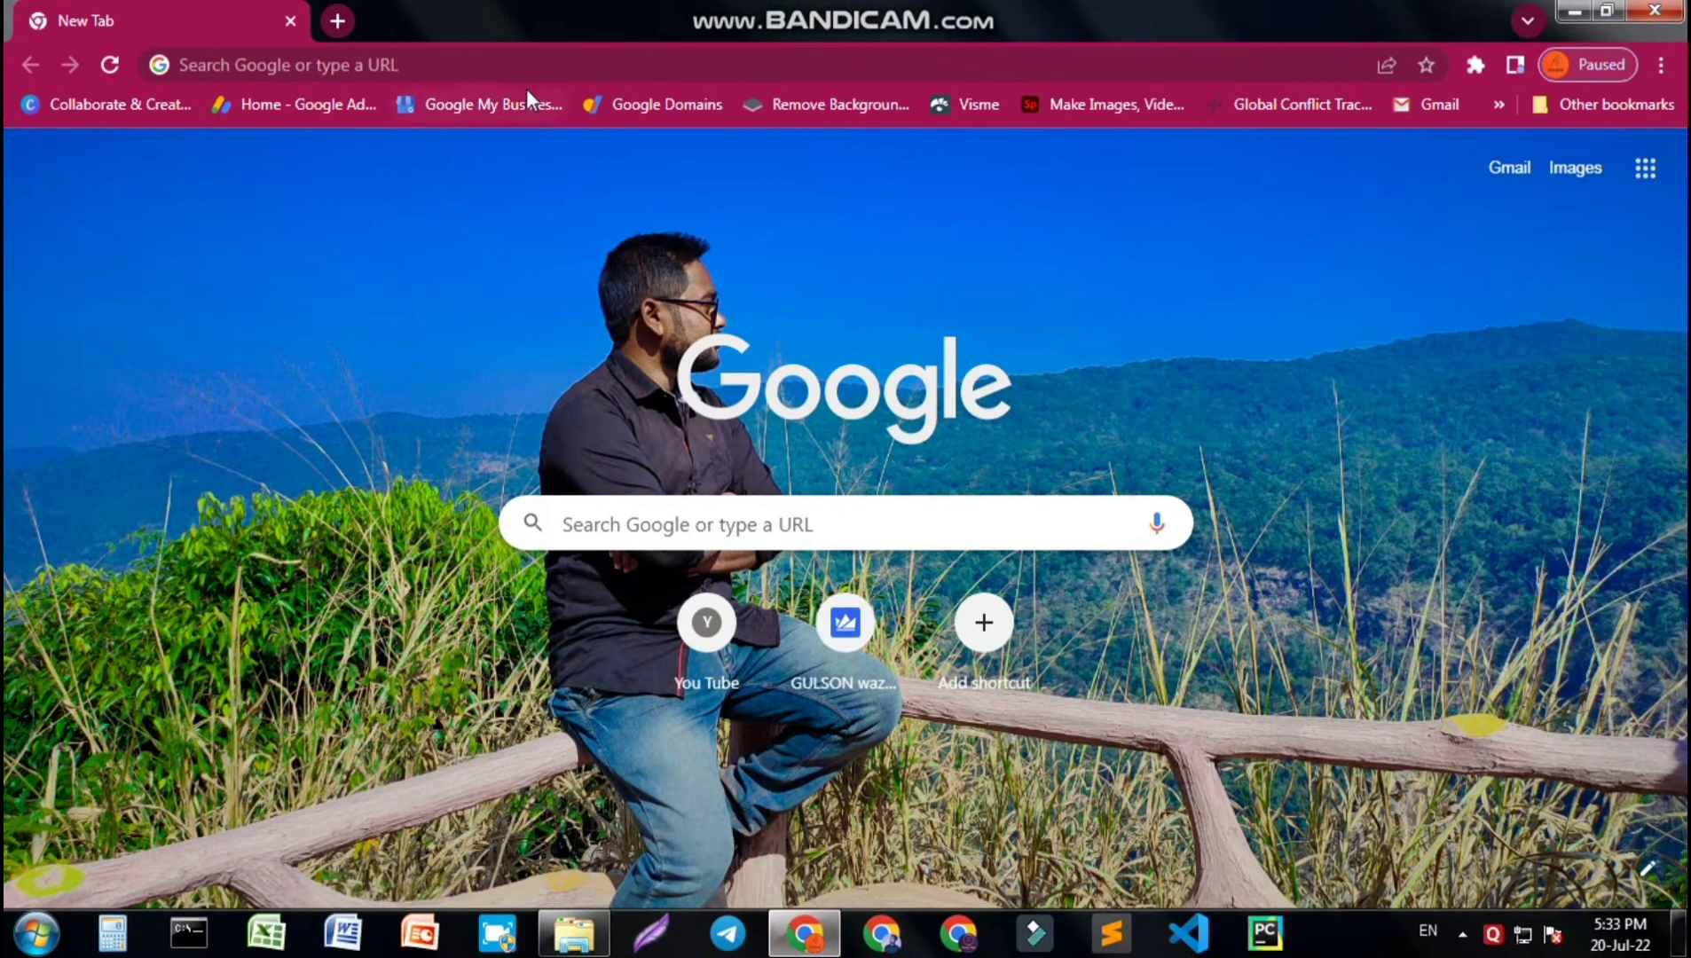
click(529, 57)
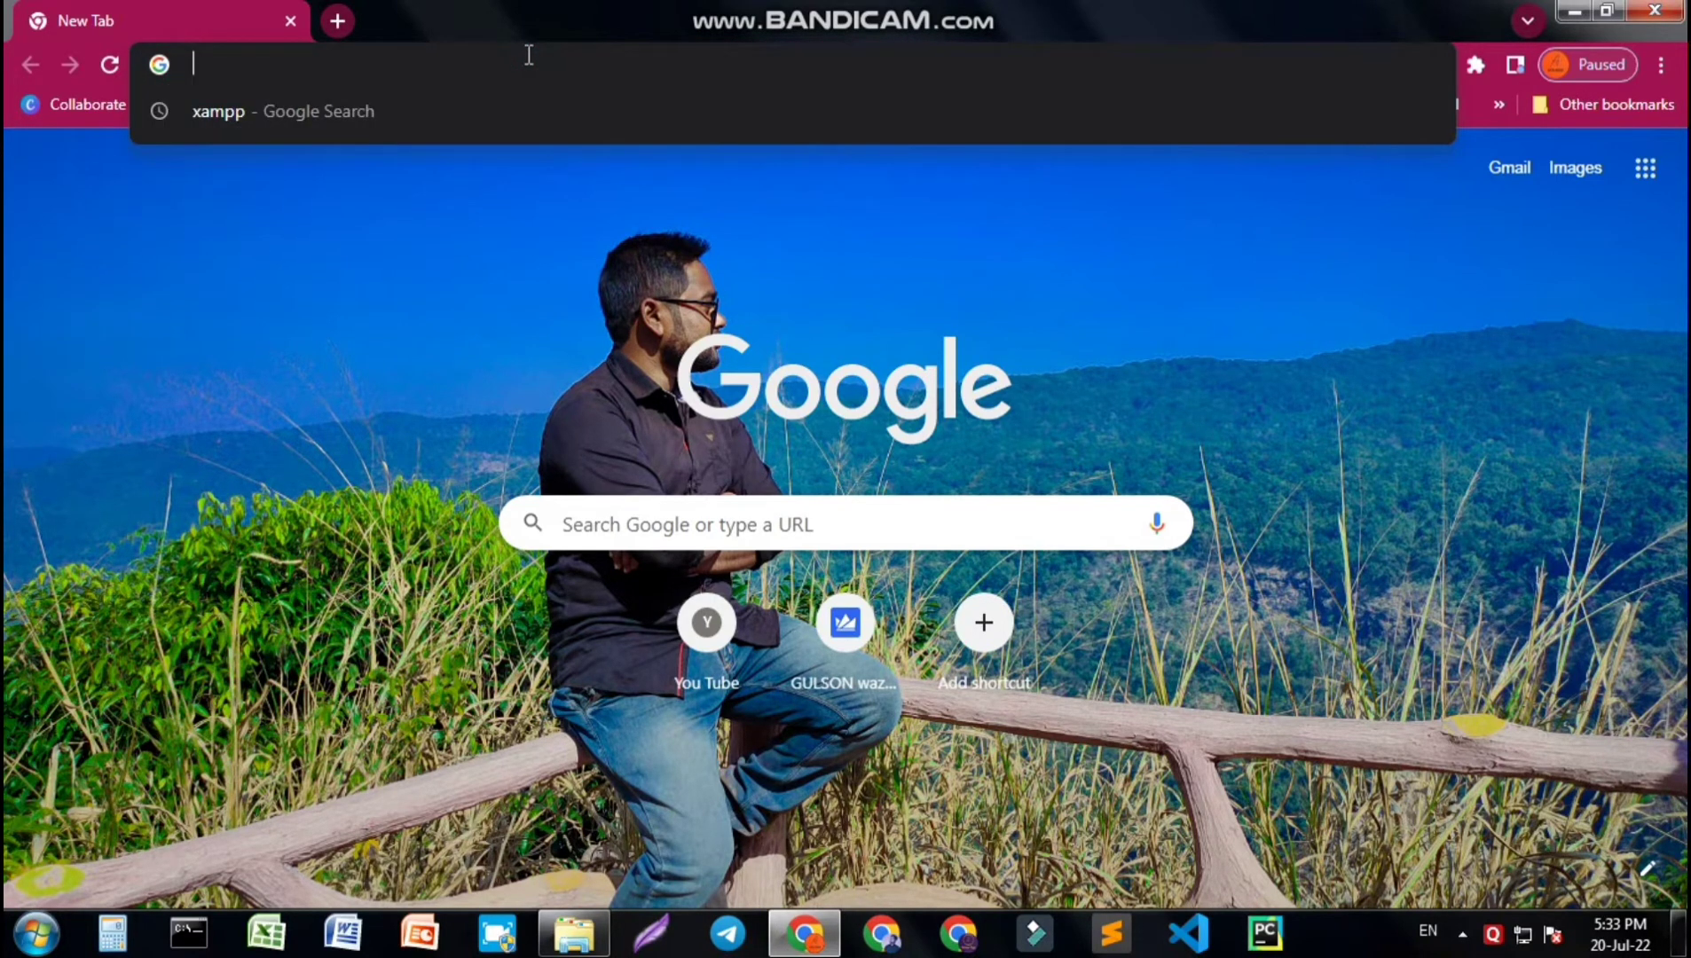
click(241, 111)
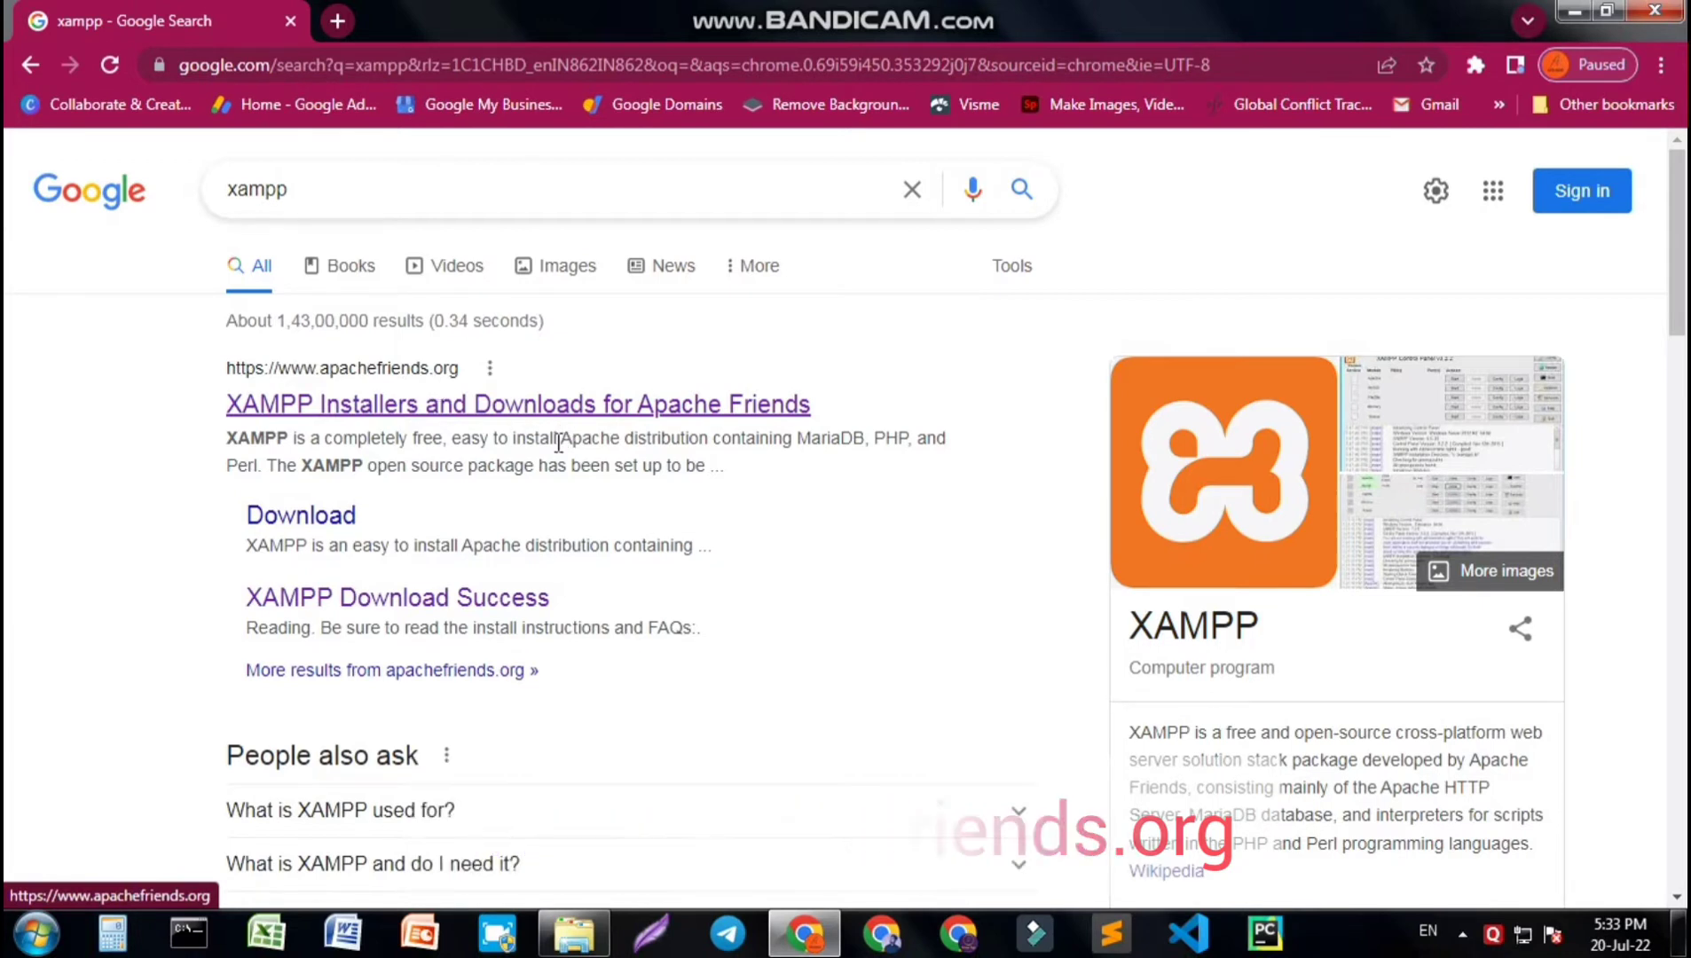
click(306, 406)
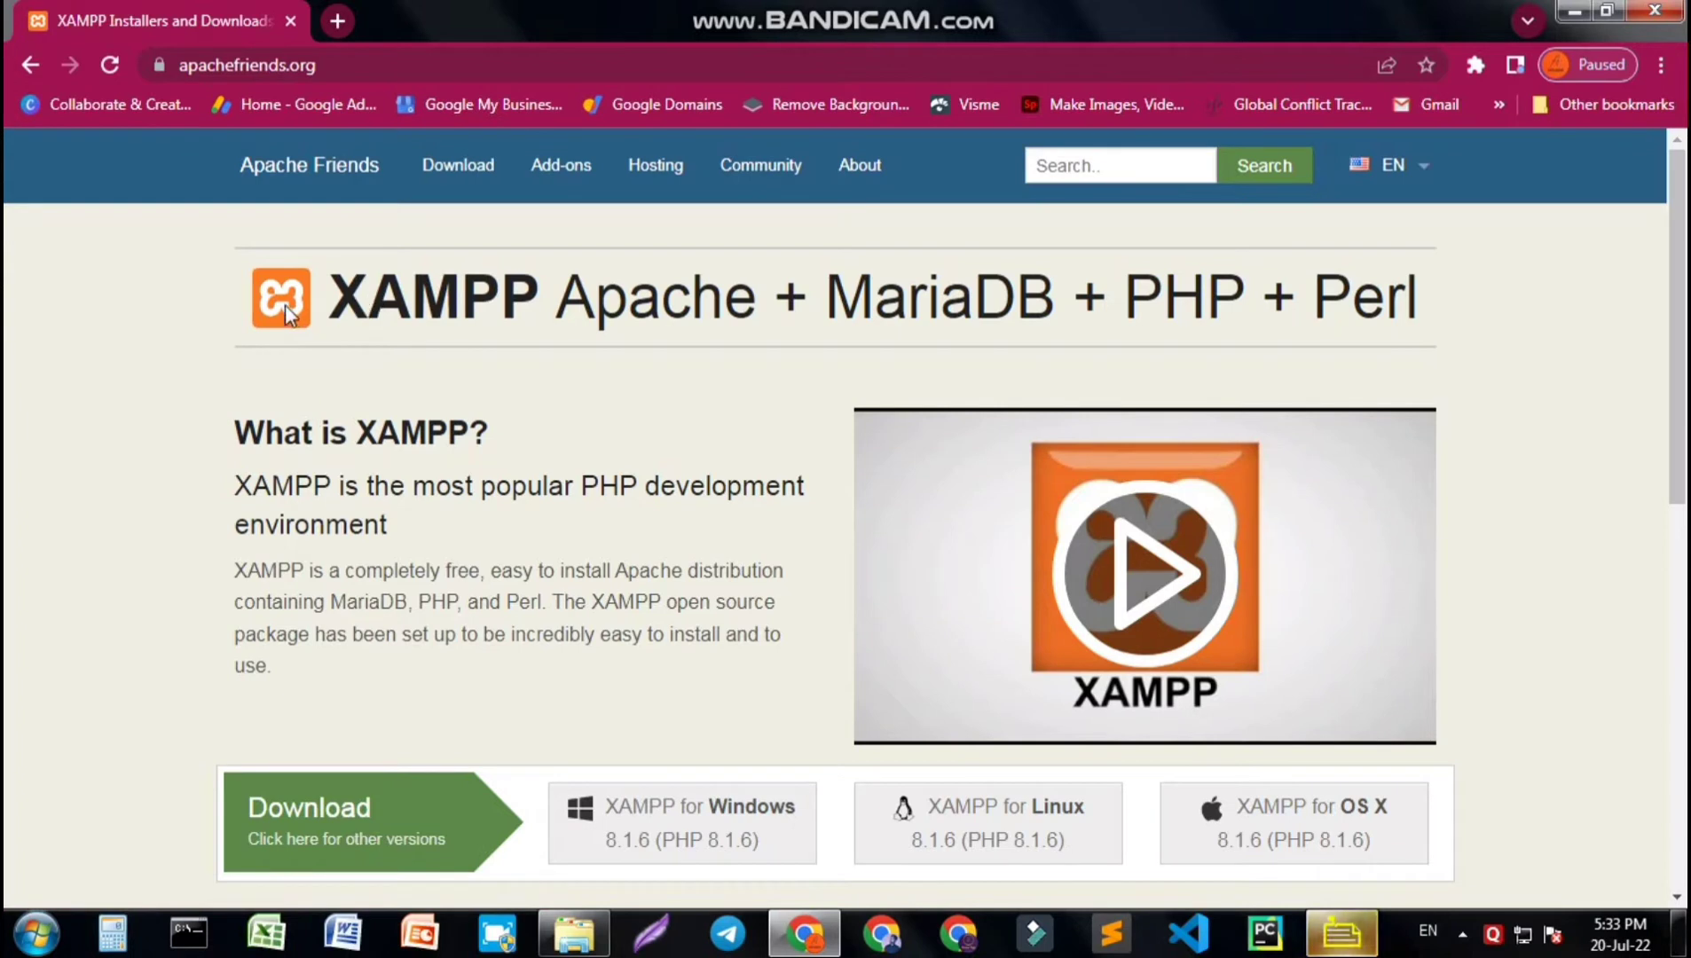
- Download the XAMPP for Windows 8.1.6 installer and open the browser's downloads list
scroll(278, 351, down, 1)
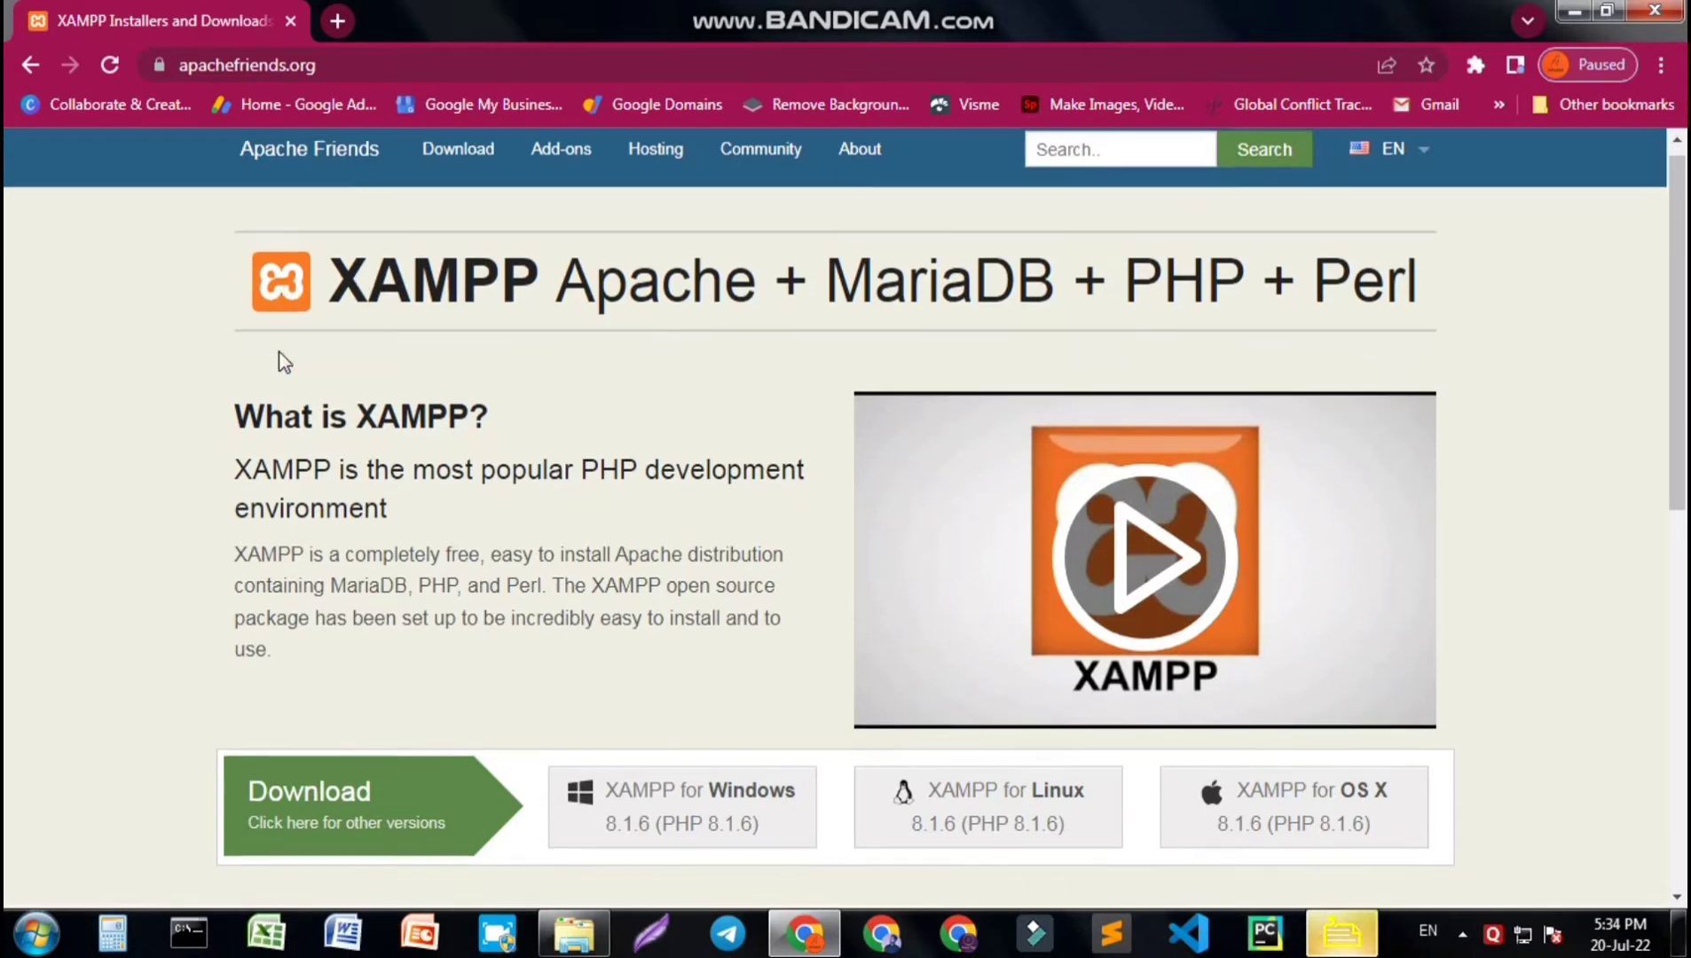
scroll(278, 353, down, 1)
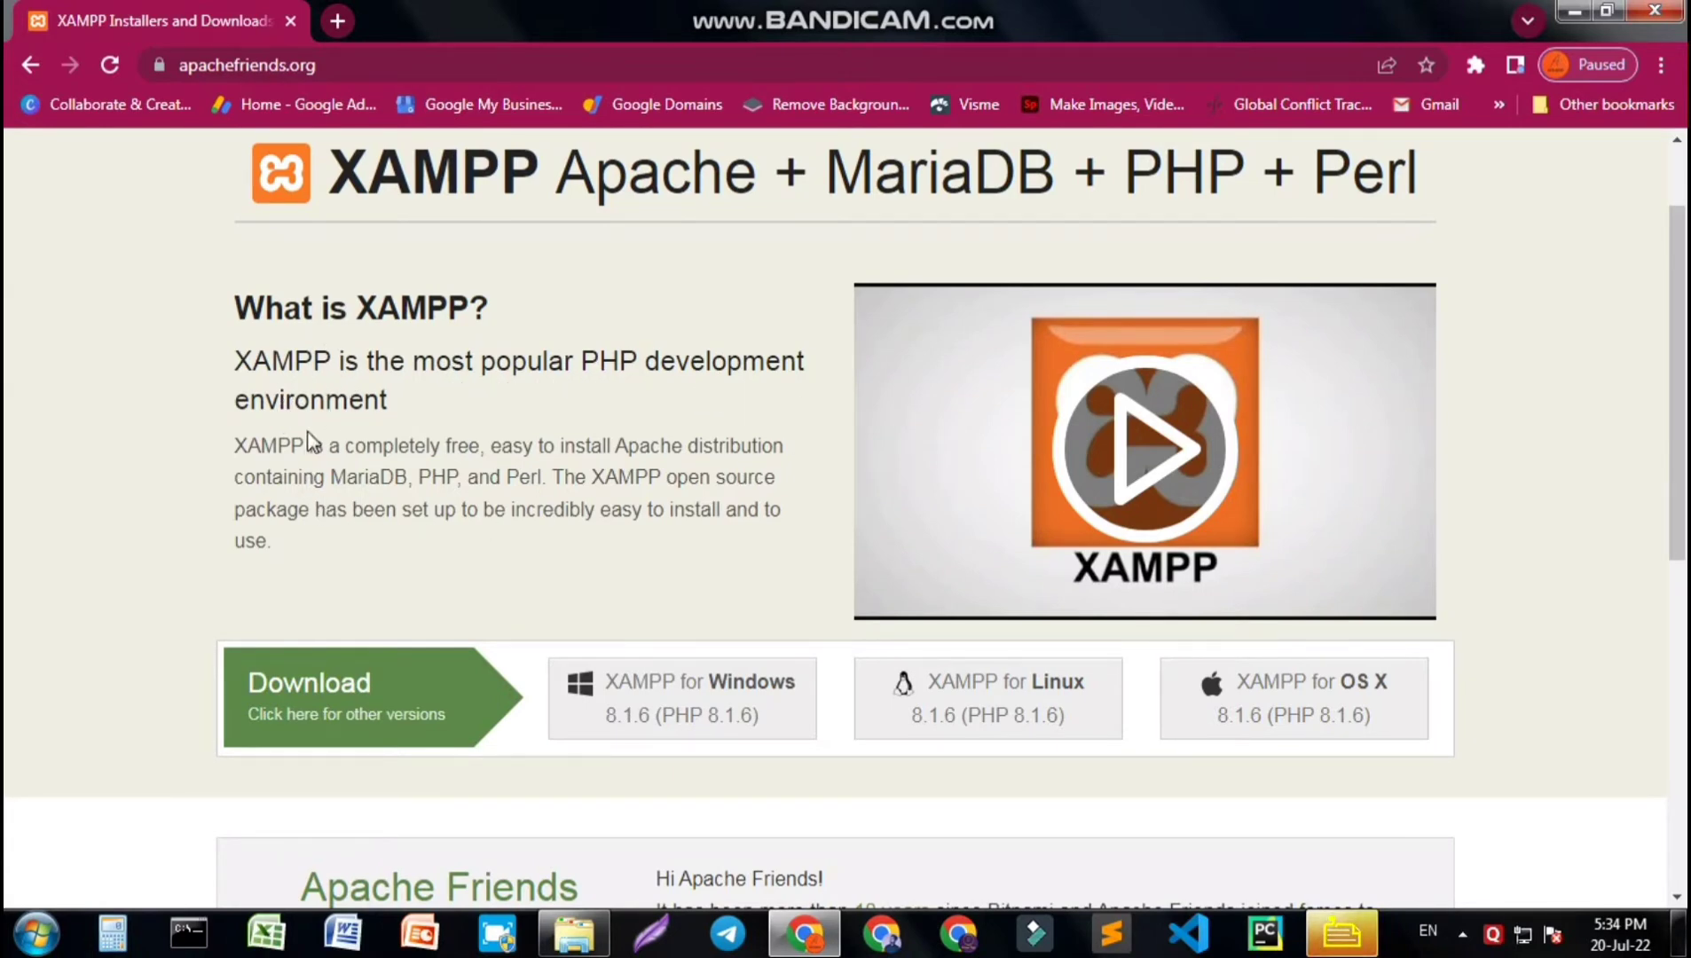
scroll(113, 479, up, 1)
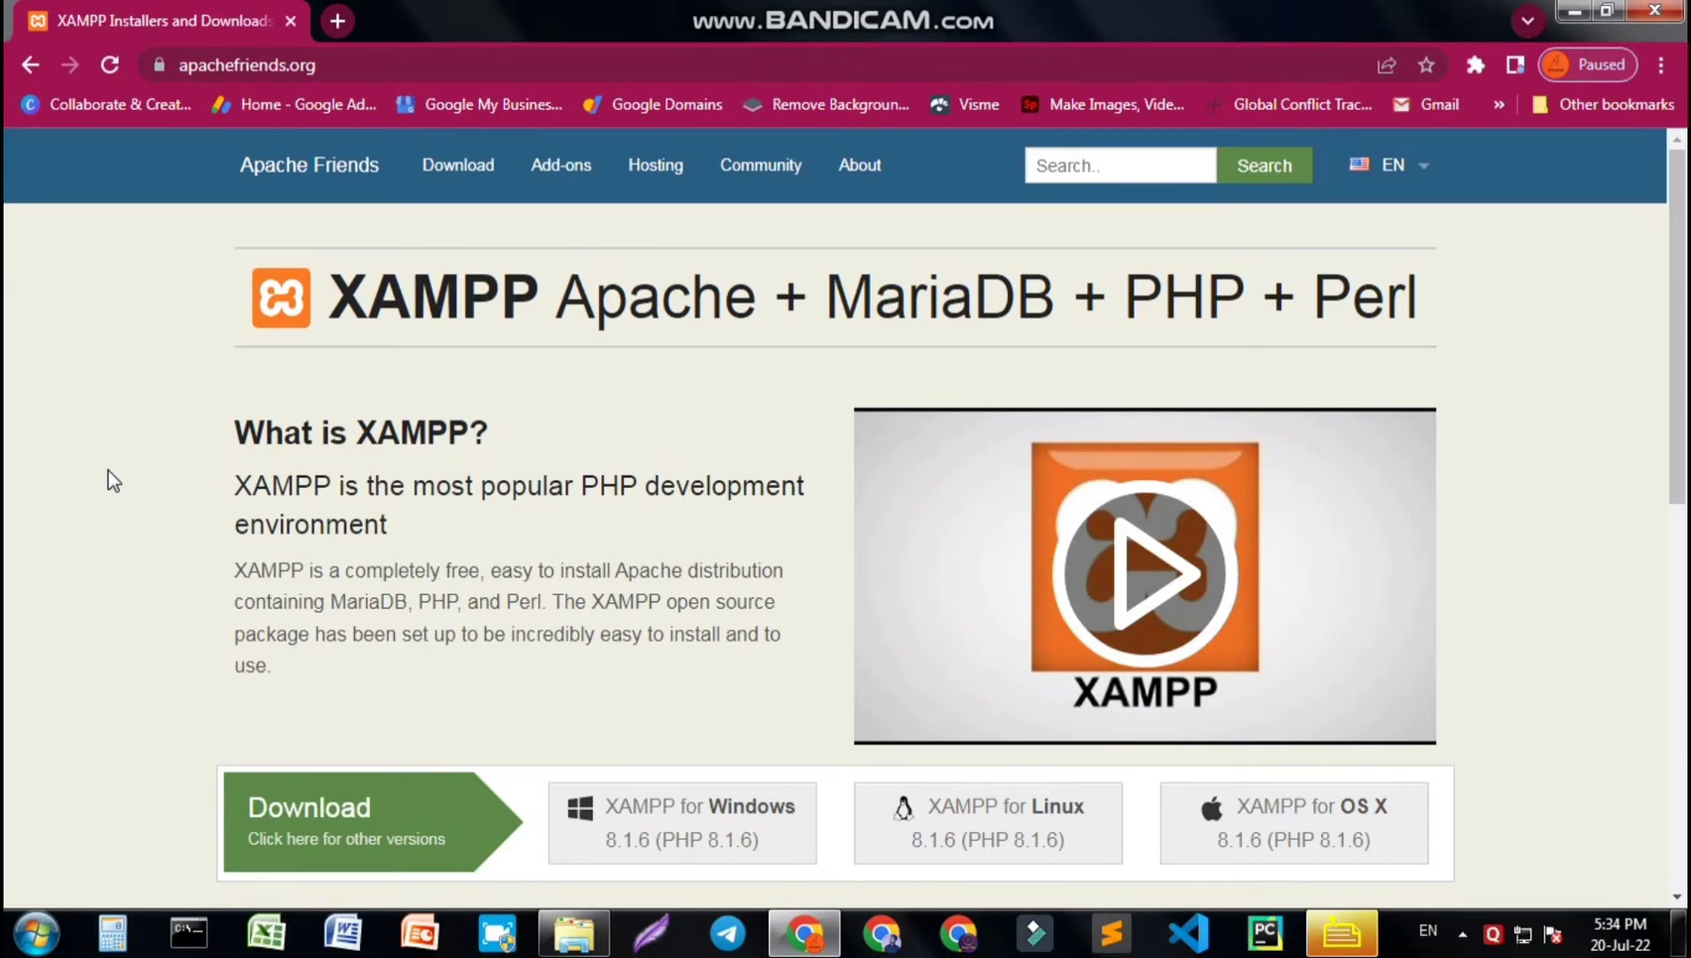
scroll(844, 351, down, 3)
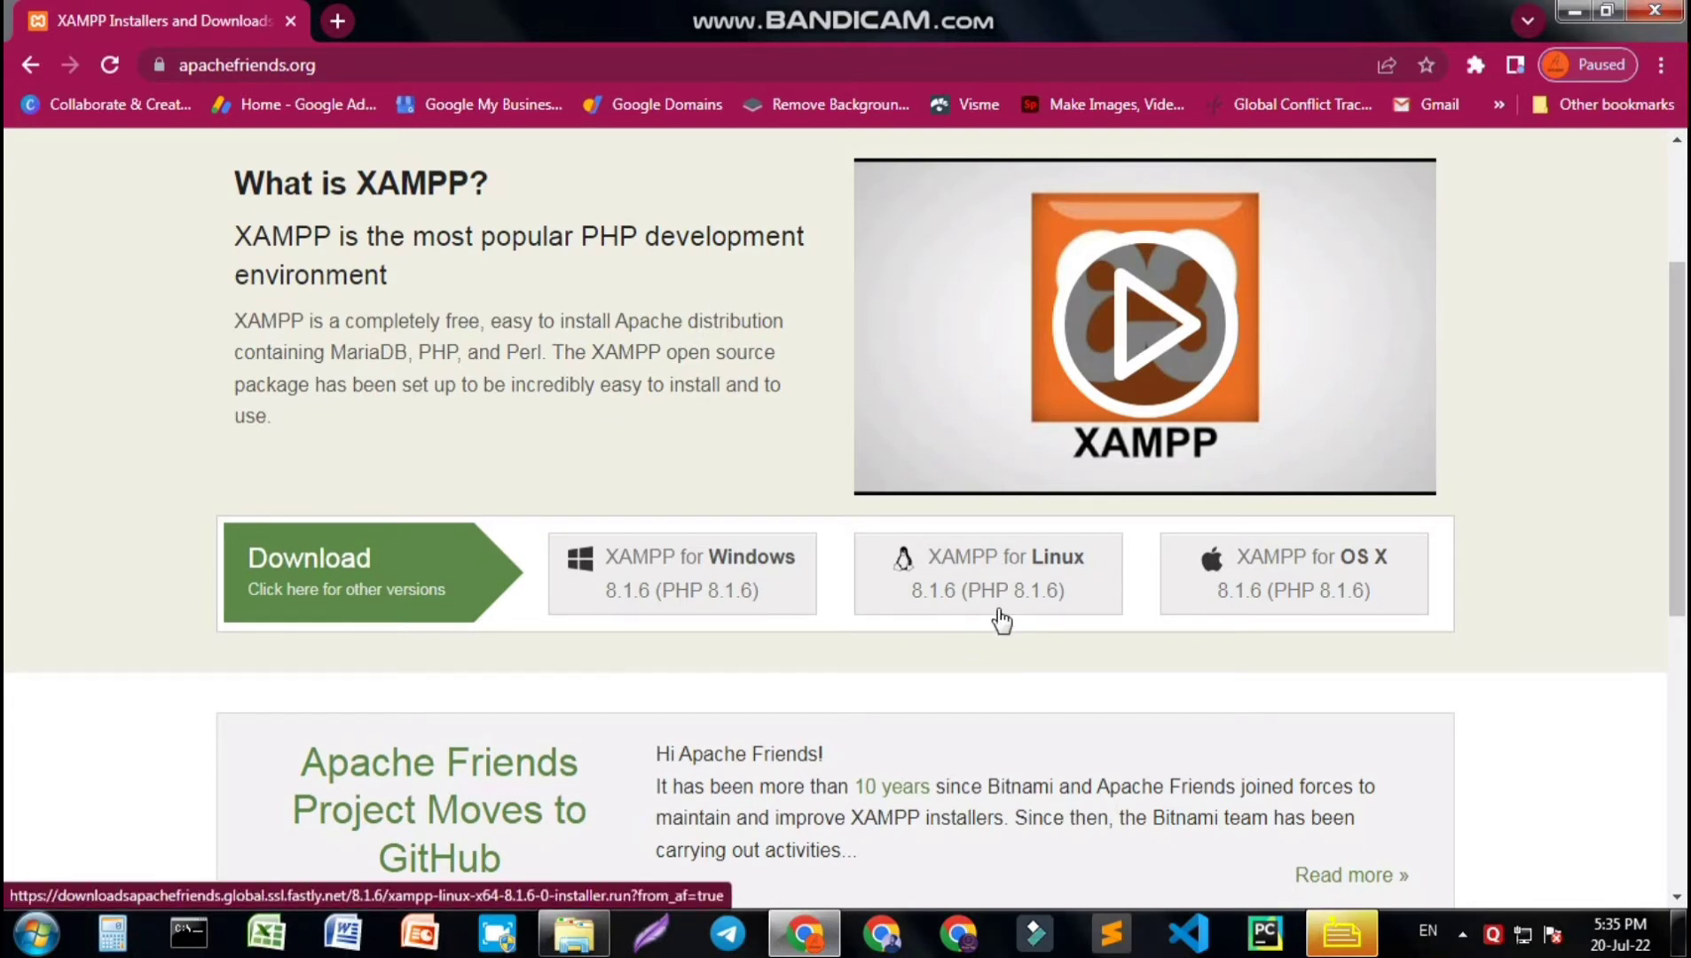
click(733, 590)
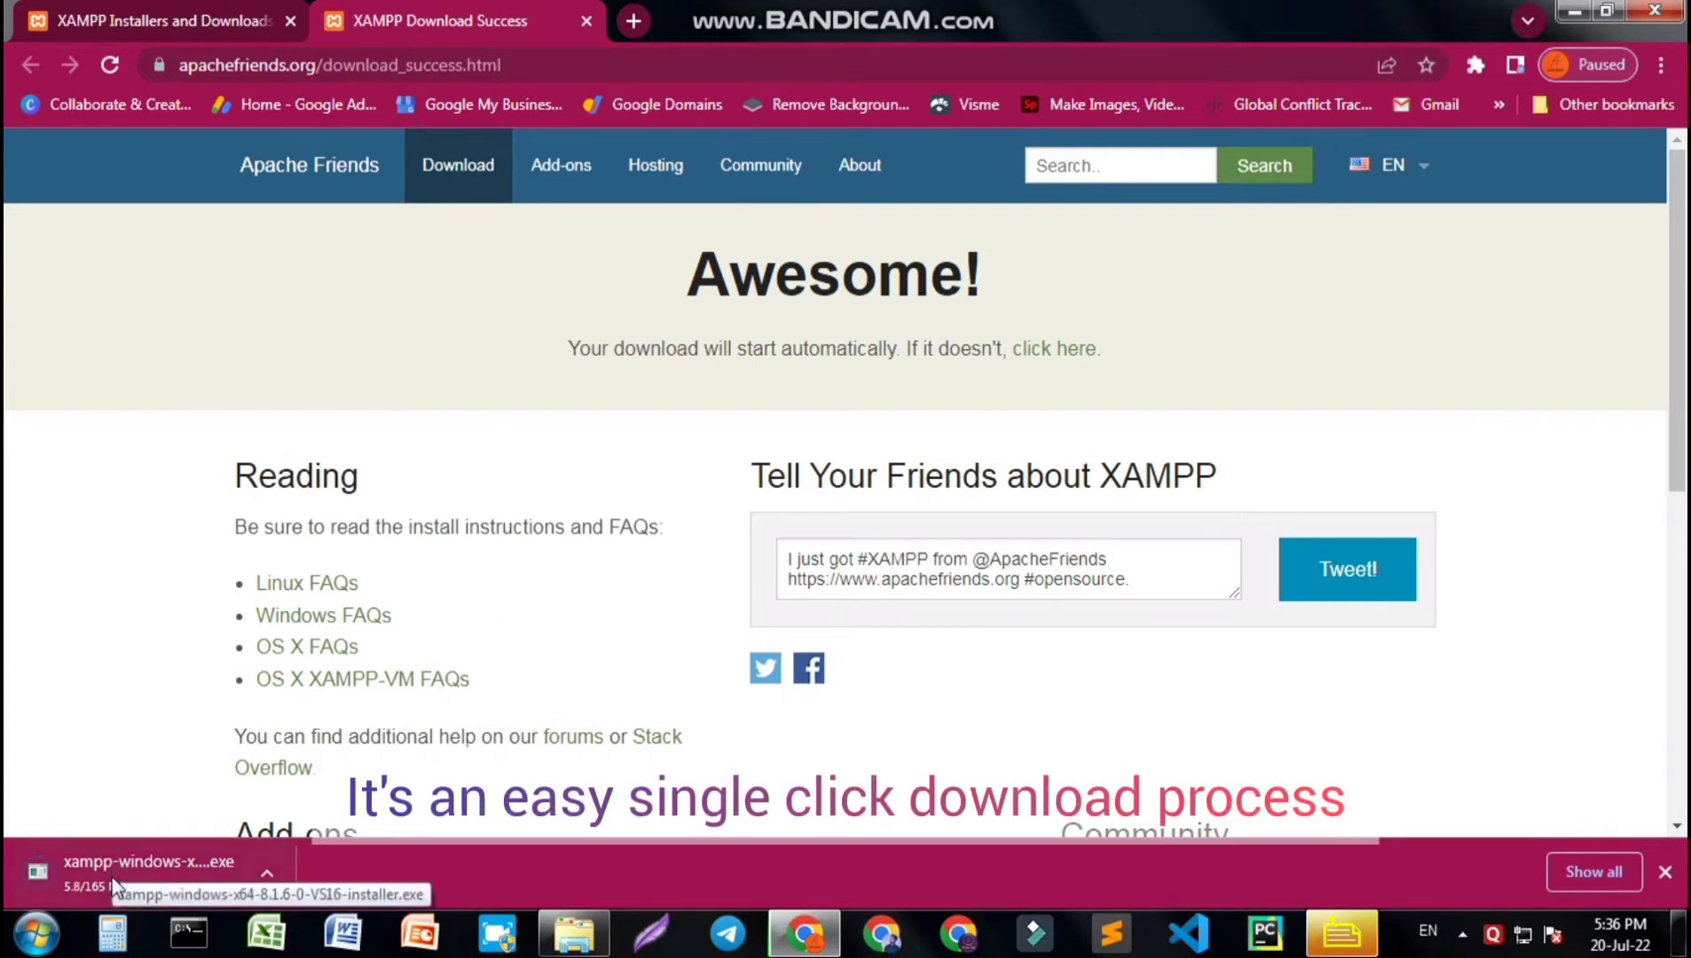
click(1570, 871)
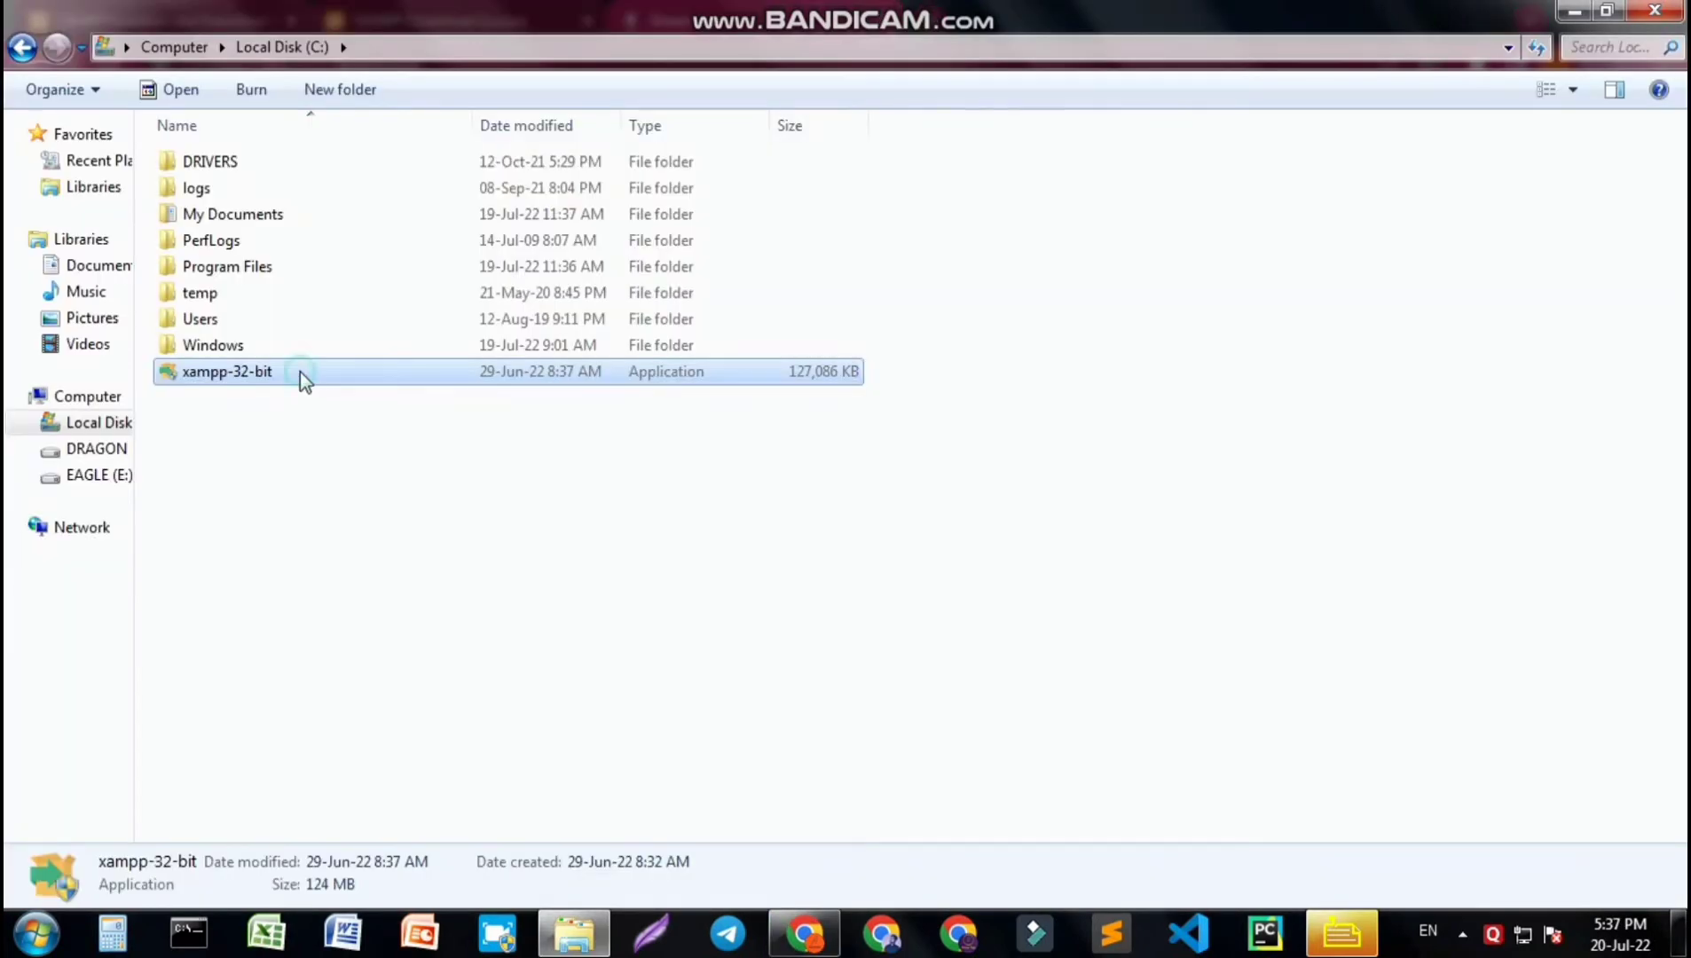
- Run the xampp-32-bit installer from the C: drive as administrator and continue past the antivirus warning
click(300, 371)
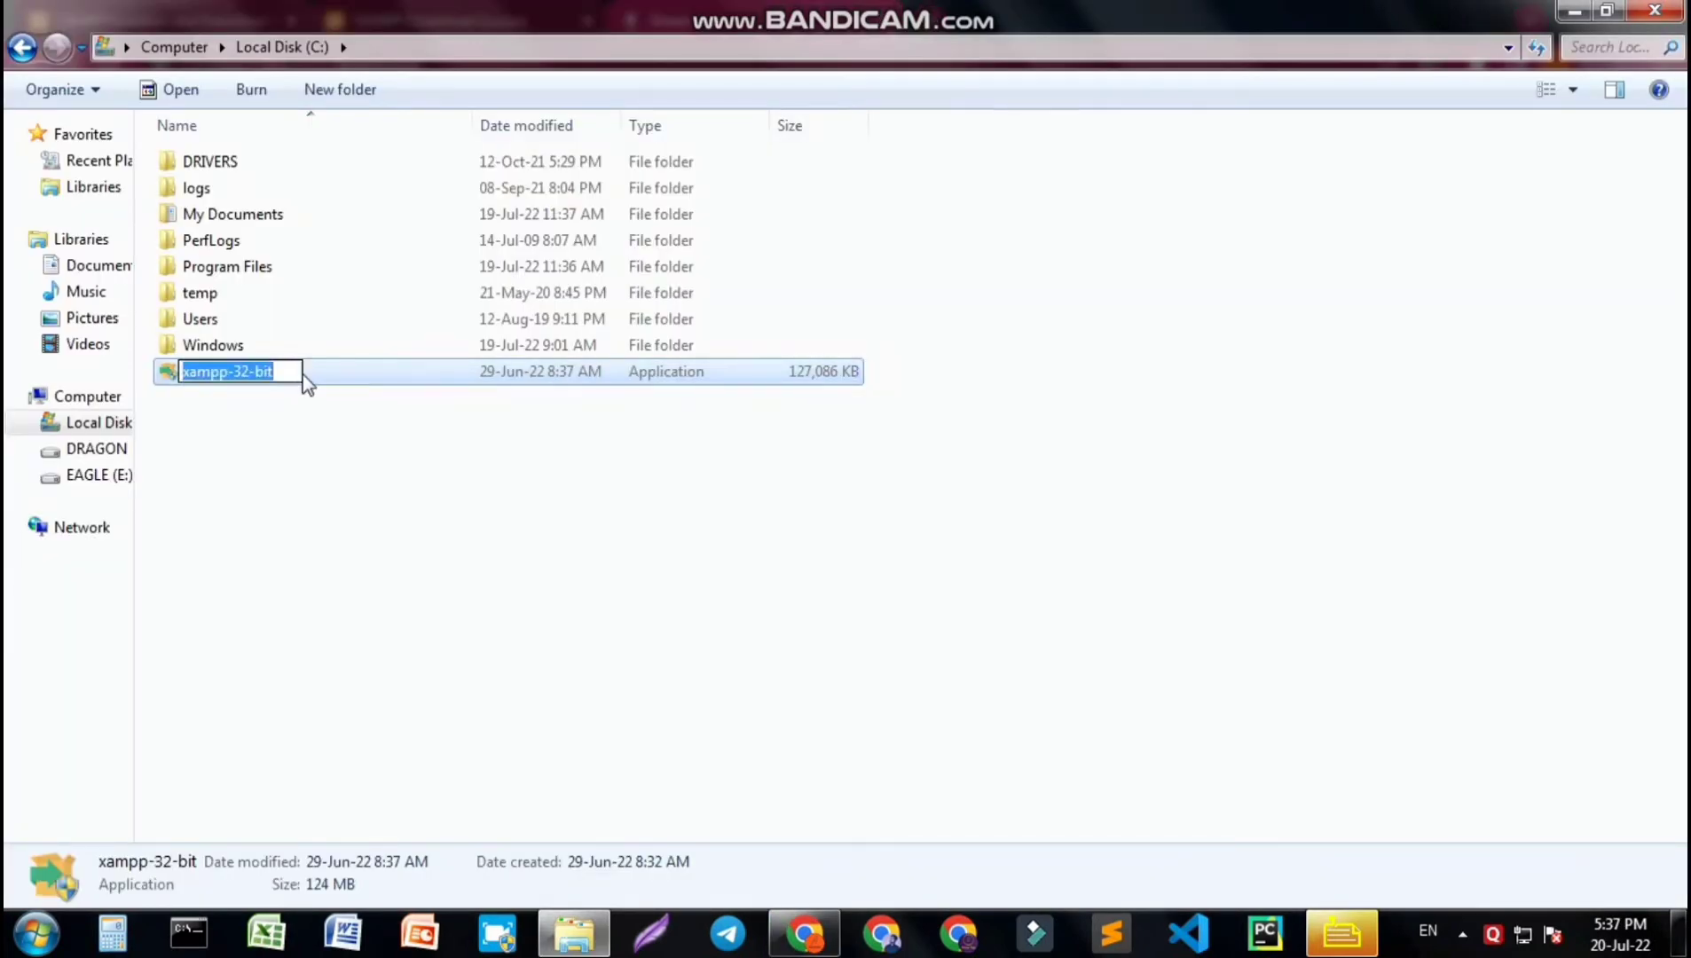
key(Escape)
right_click(308, 374)
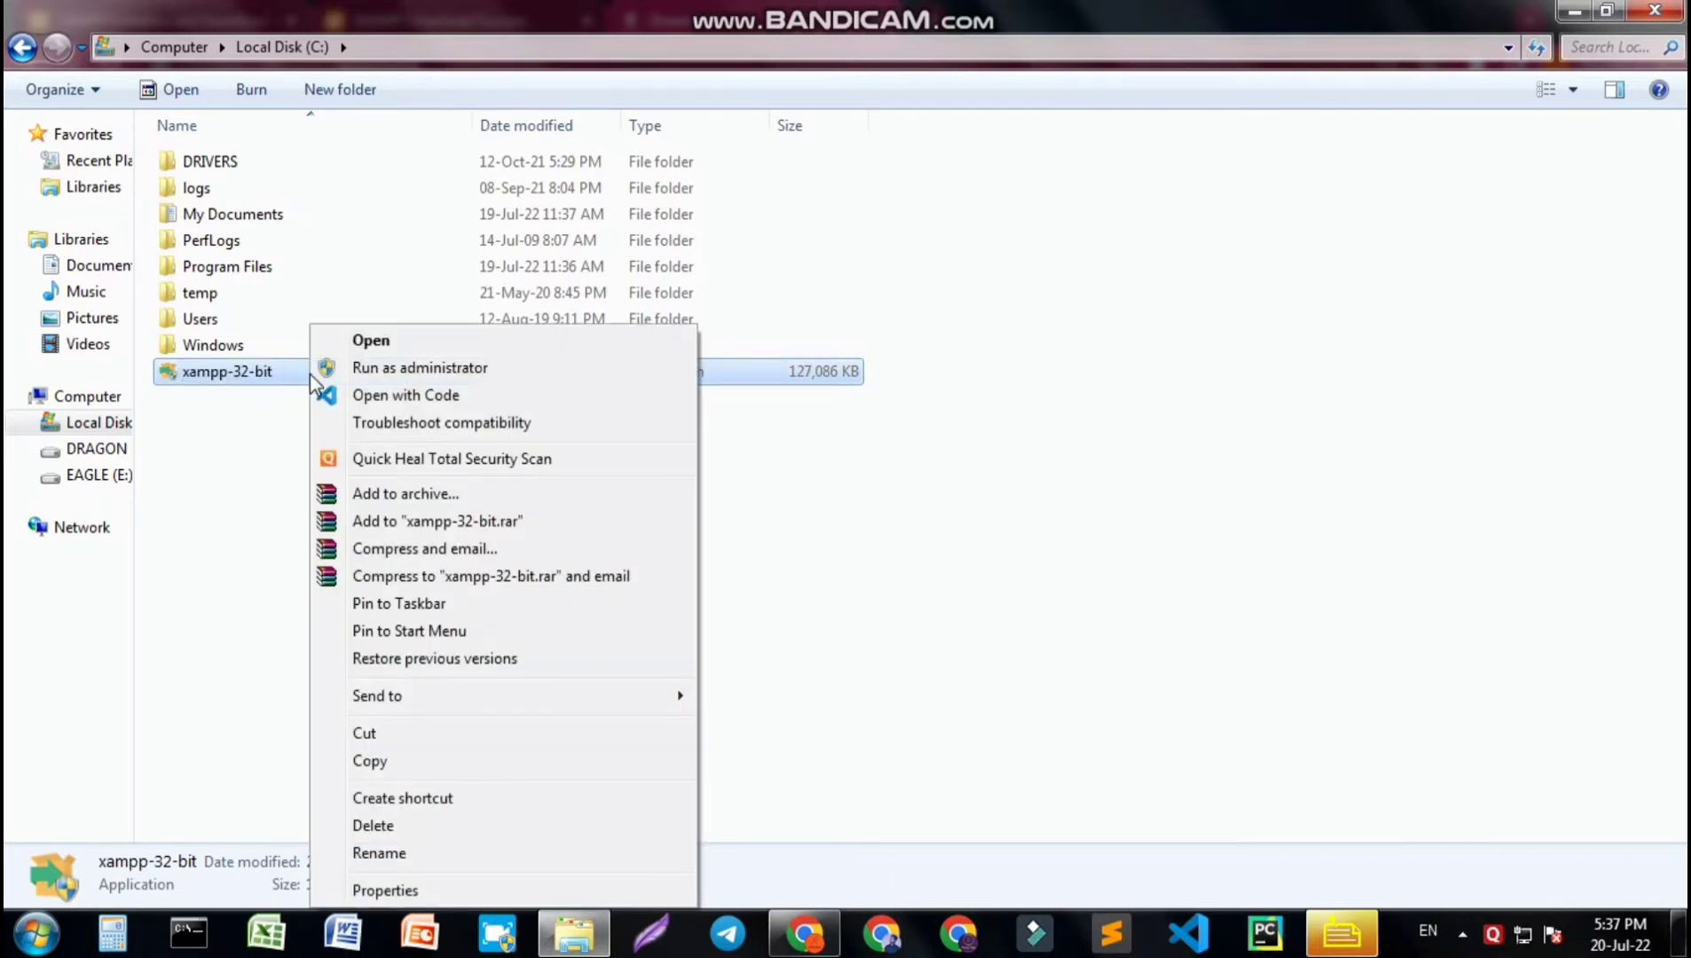
click(414, 365)
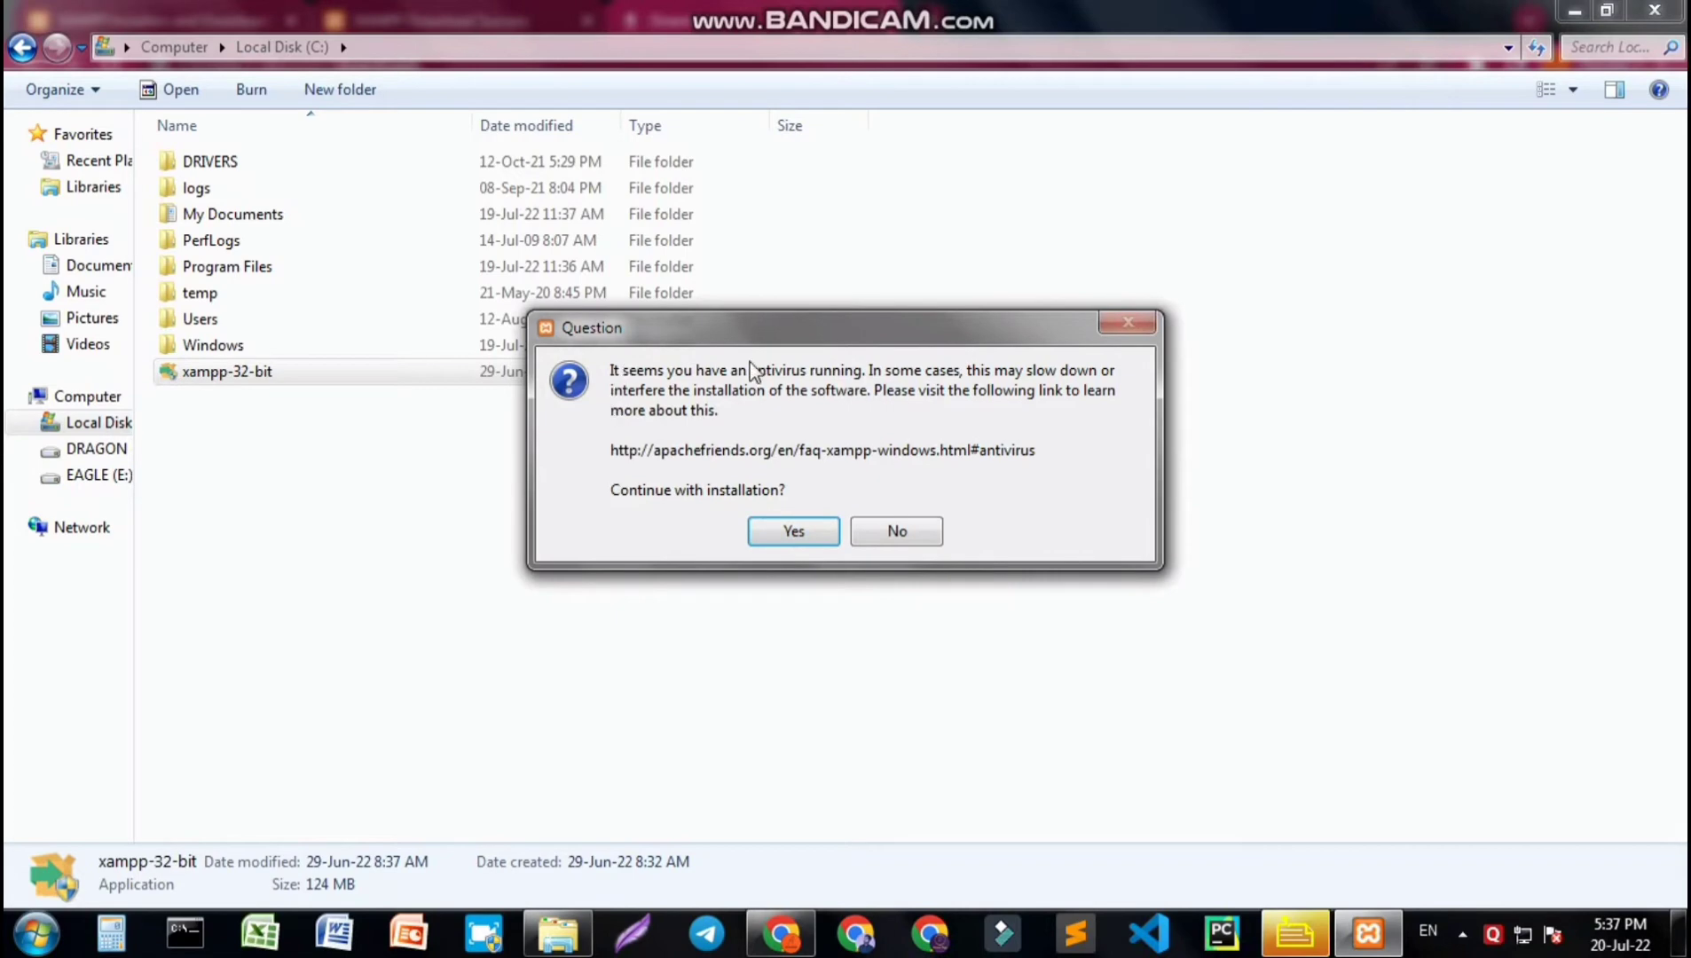
click(795, 532)
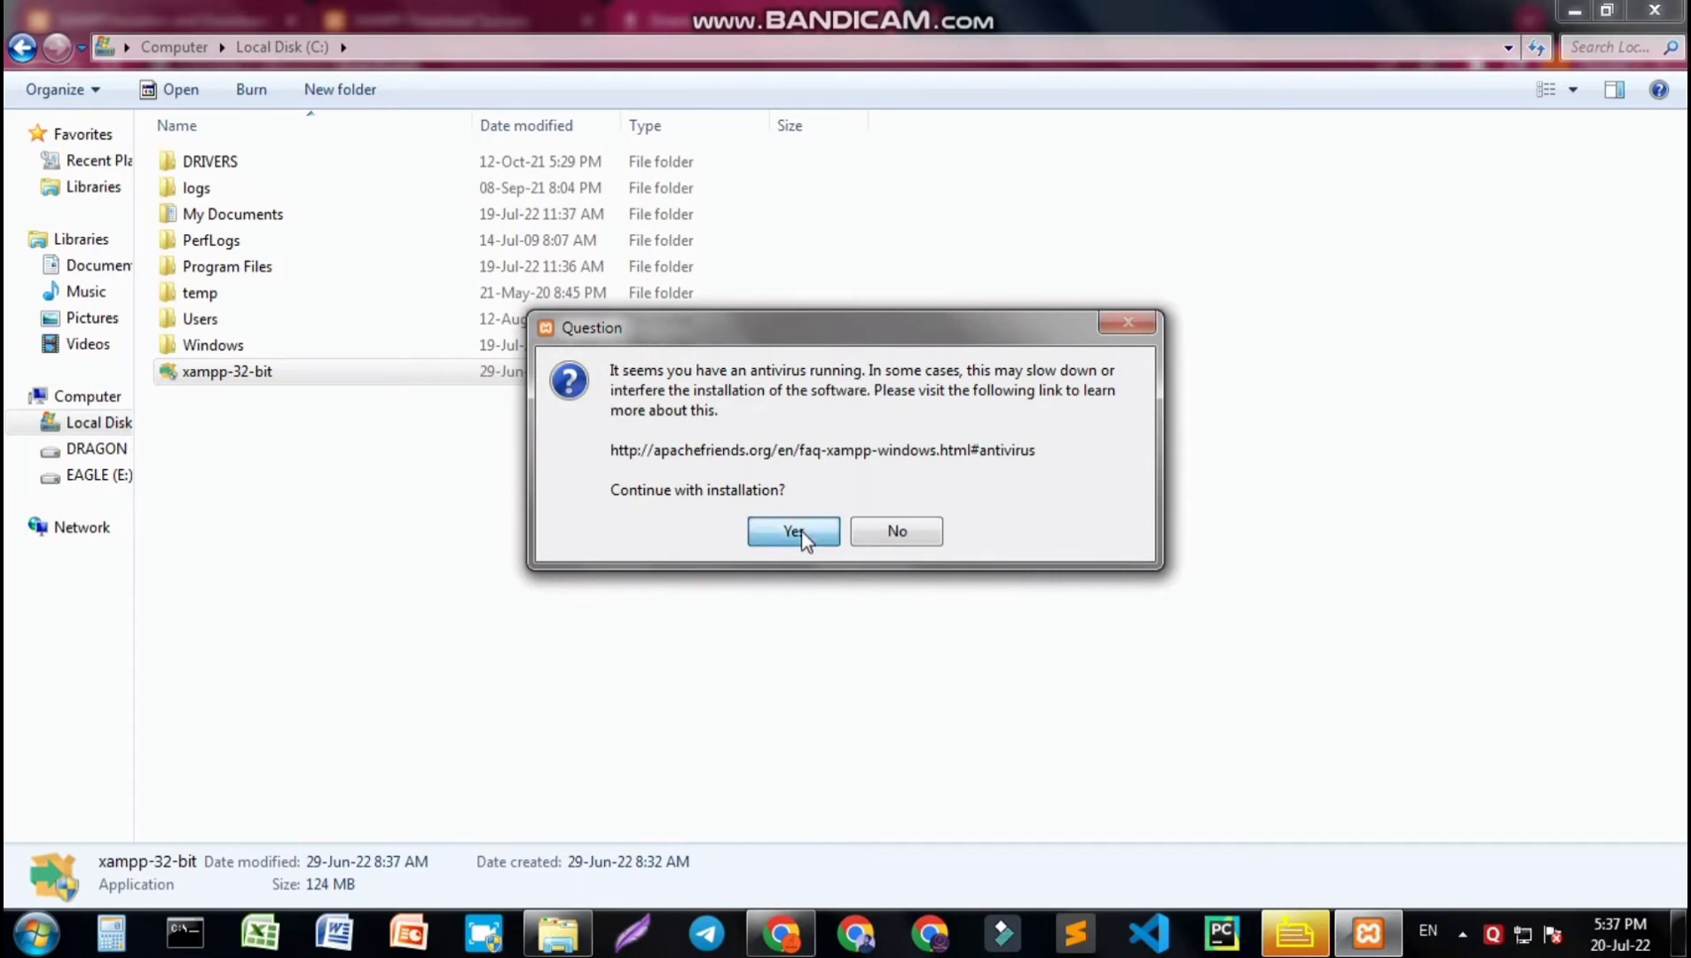
click(845, 502)
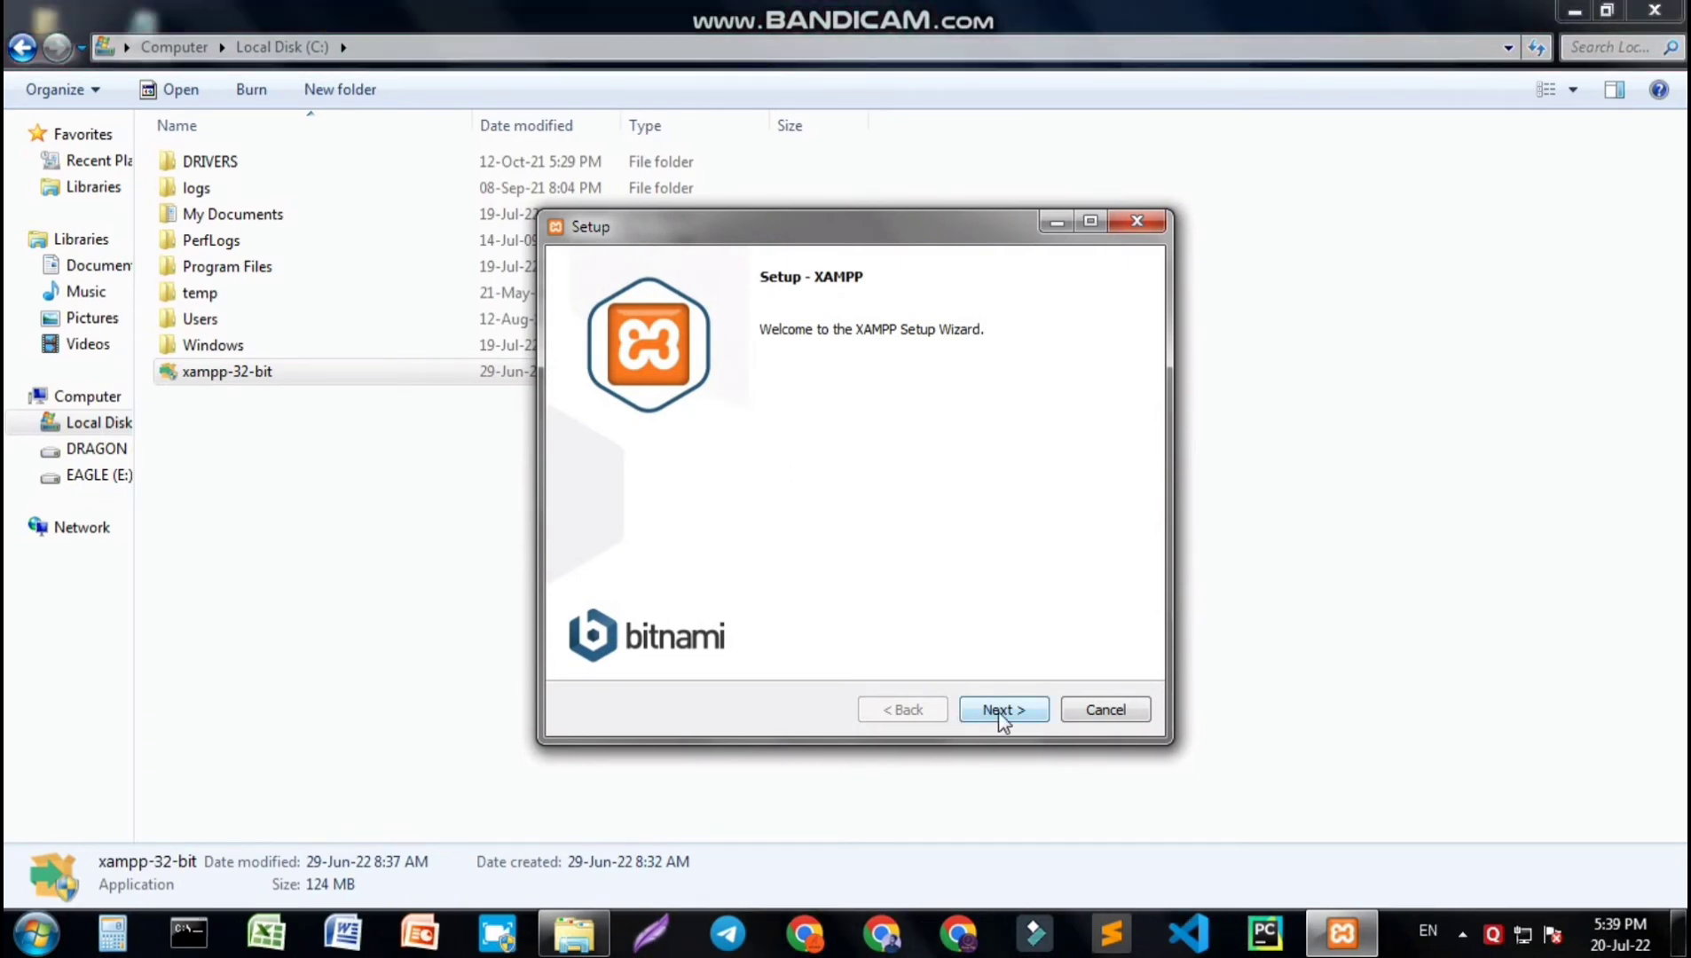
- Proceed through the XAMPP setup wizard with default components and the C:\xampp folder, and start the installation
click(1001, 712)
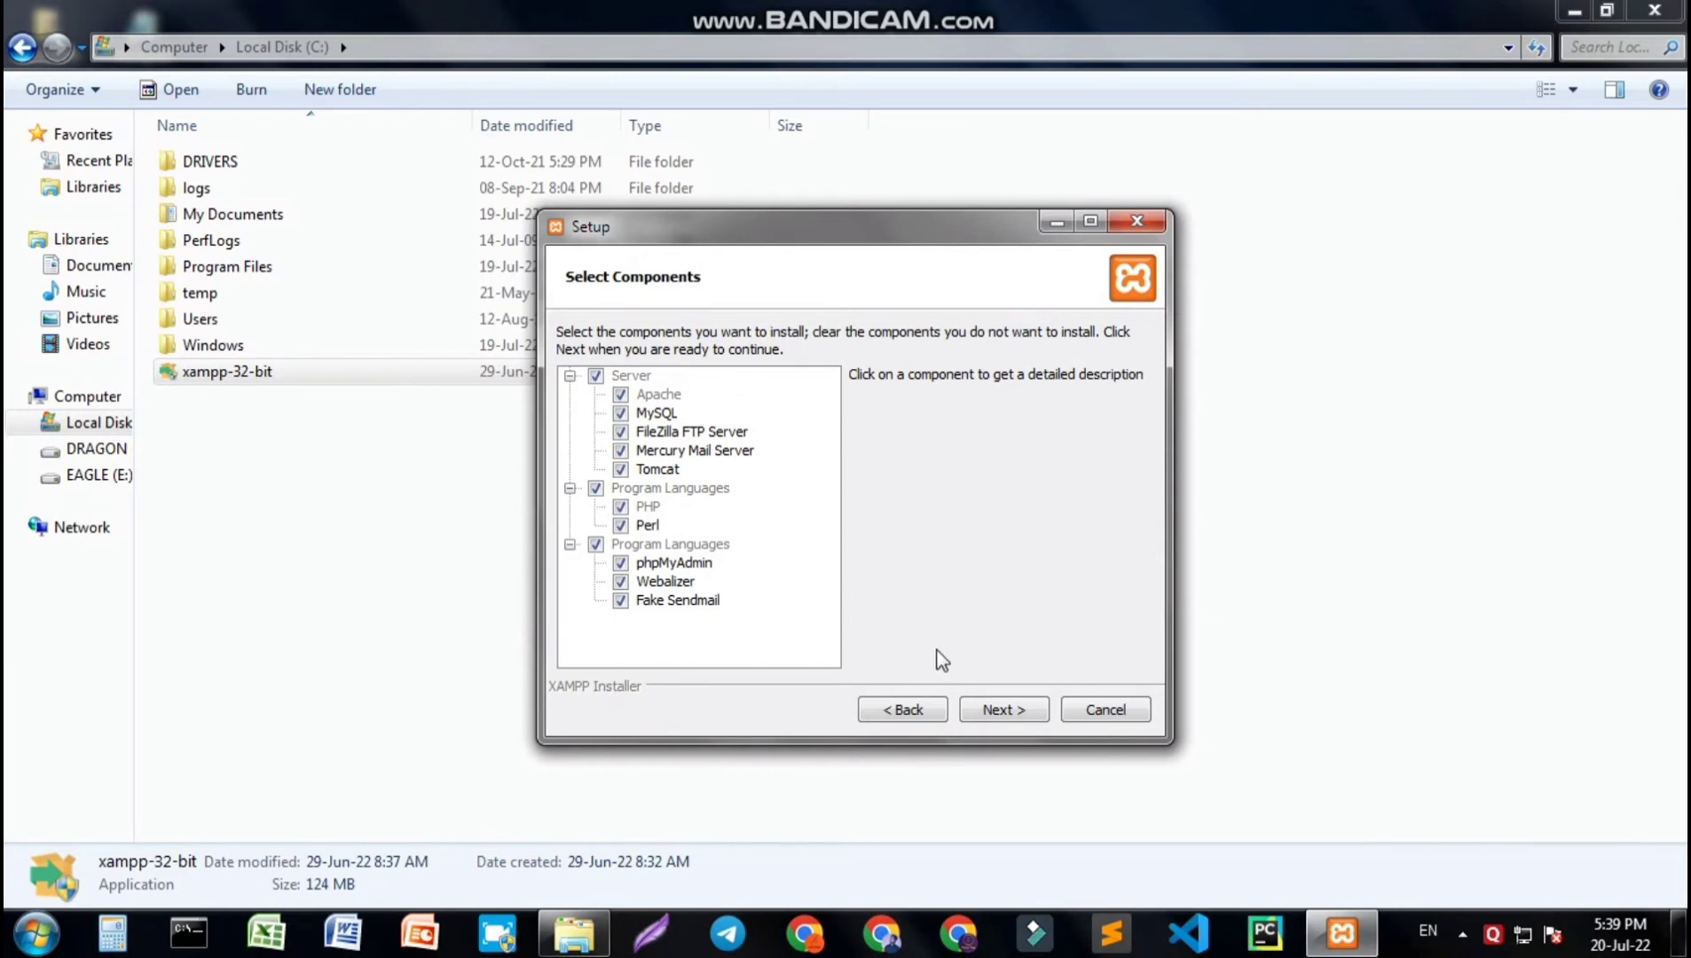
click(1006, 713)
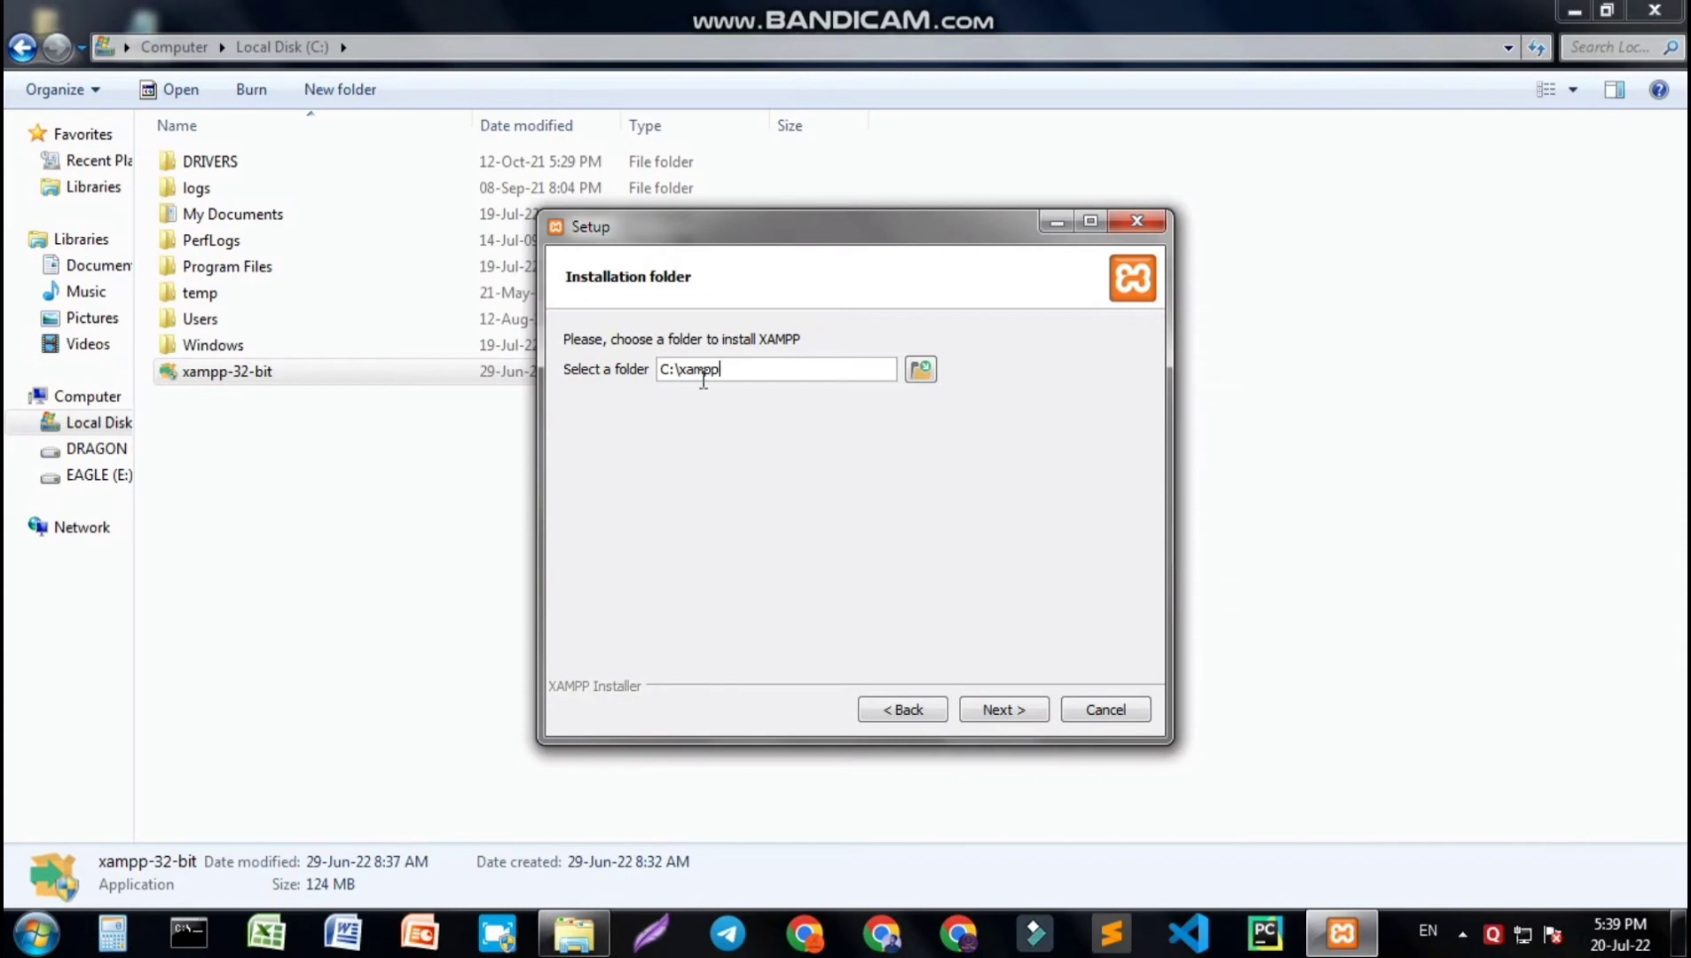
click(1008, 720)
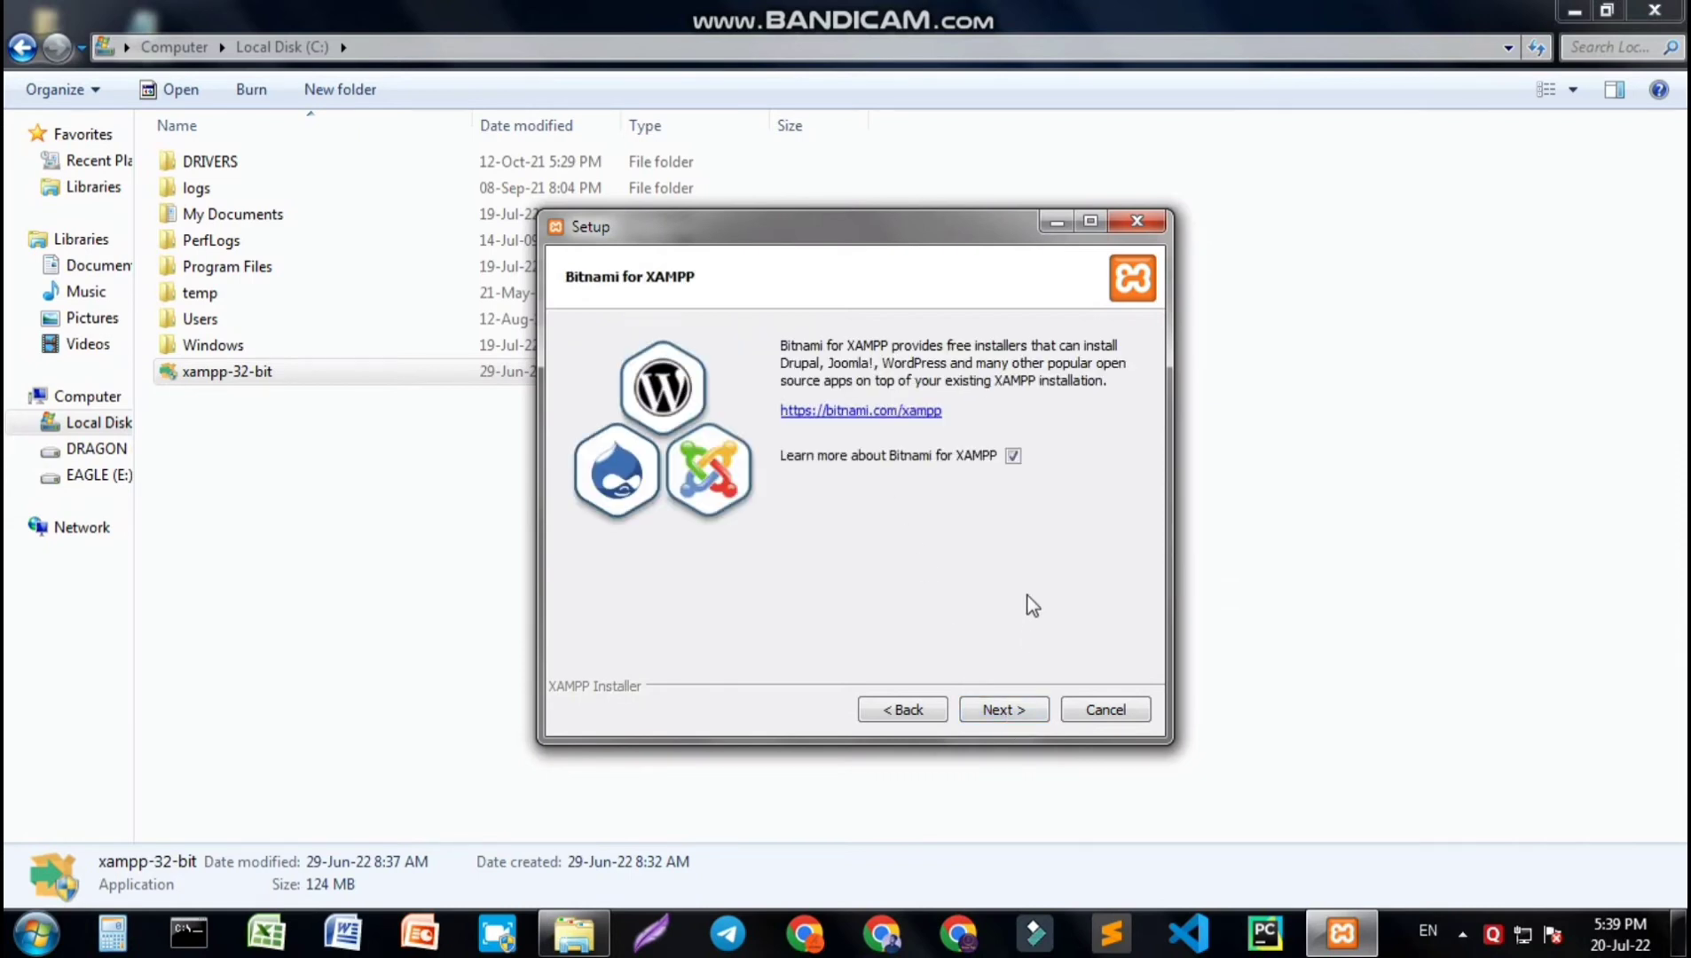
click(973, 714)
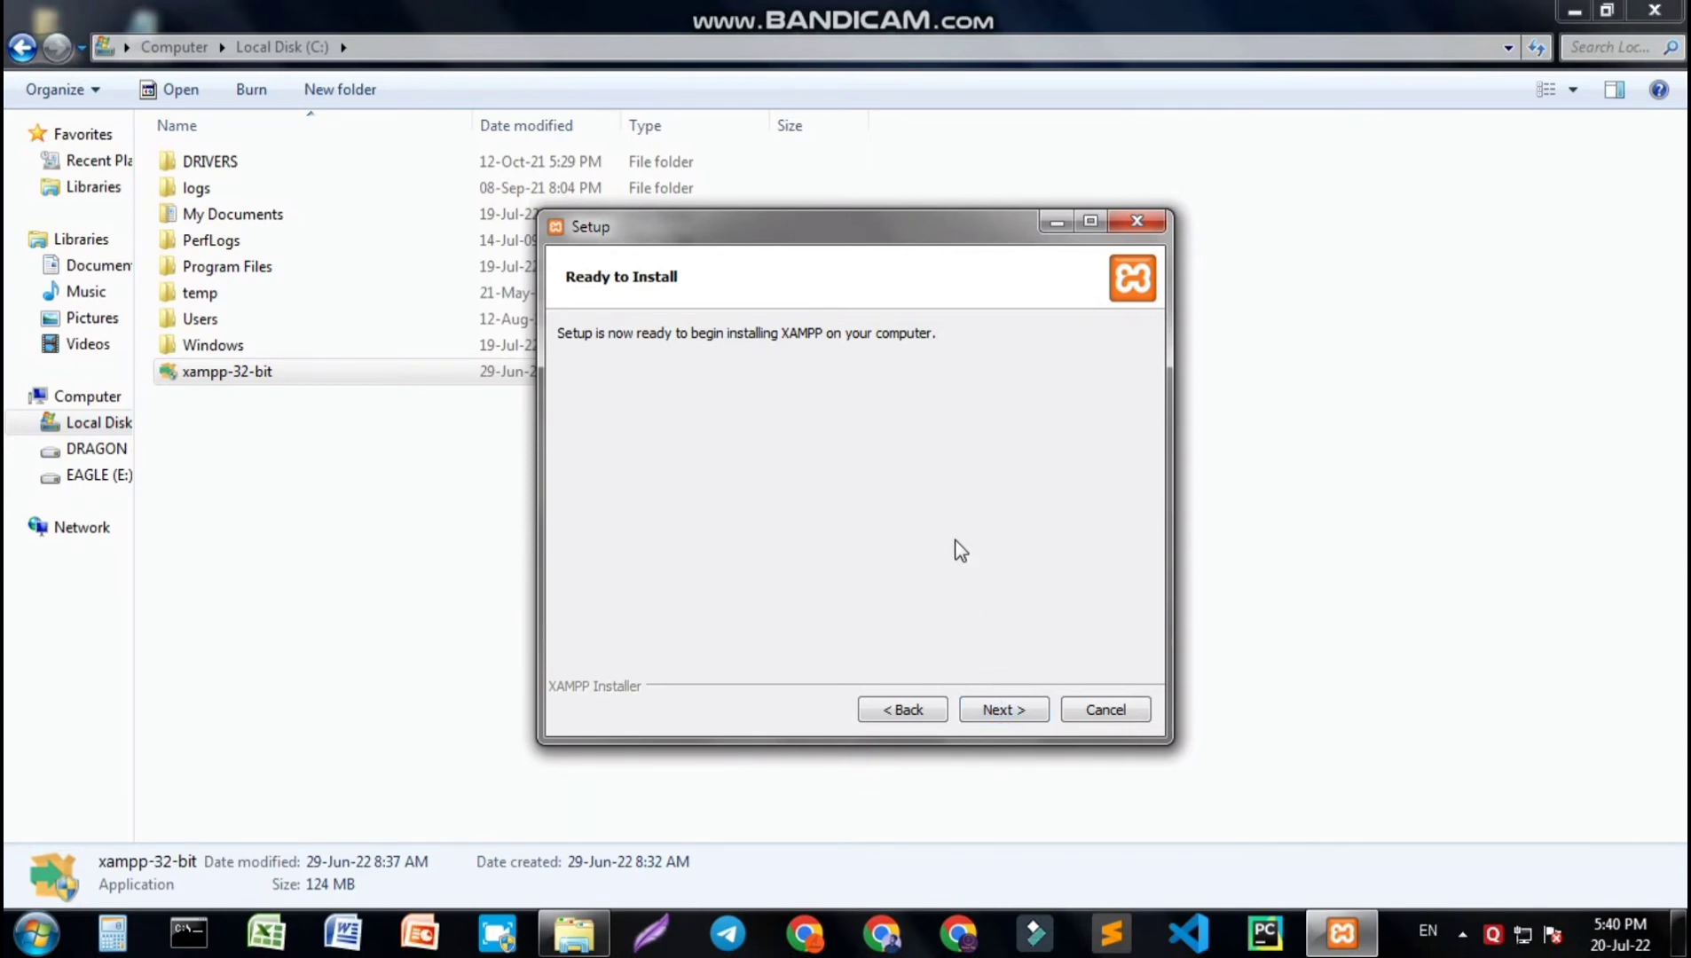
click(1015, 715)
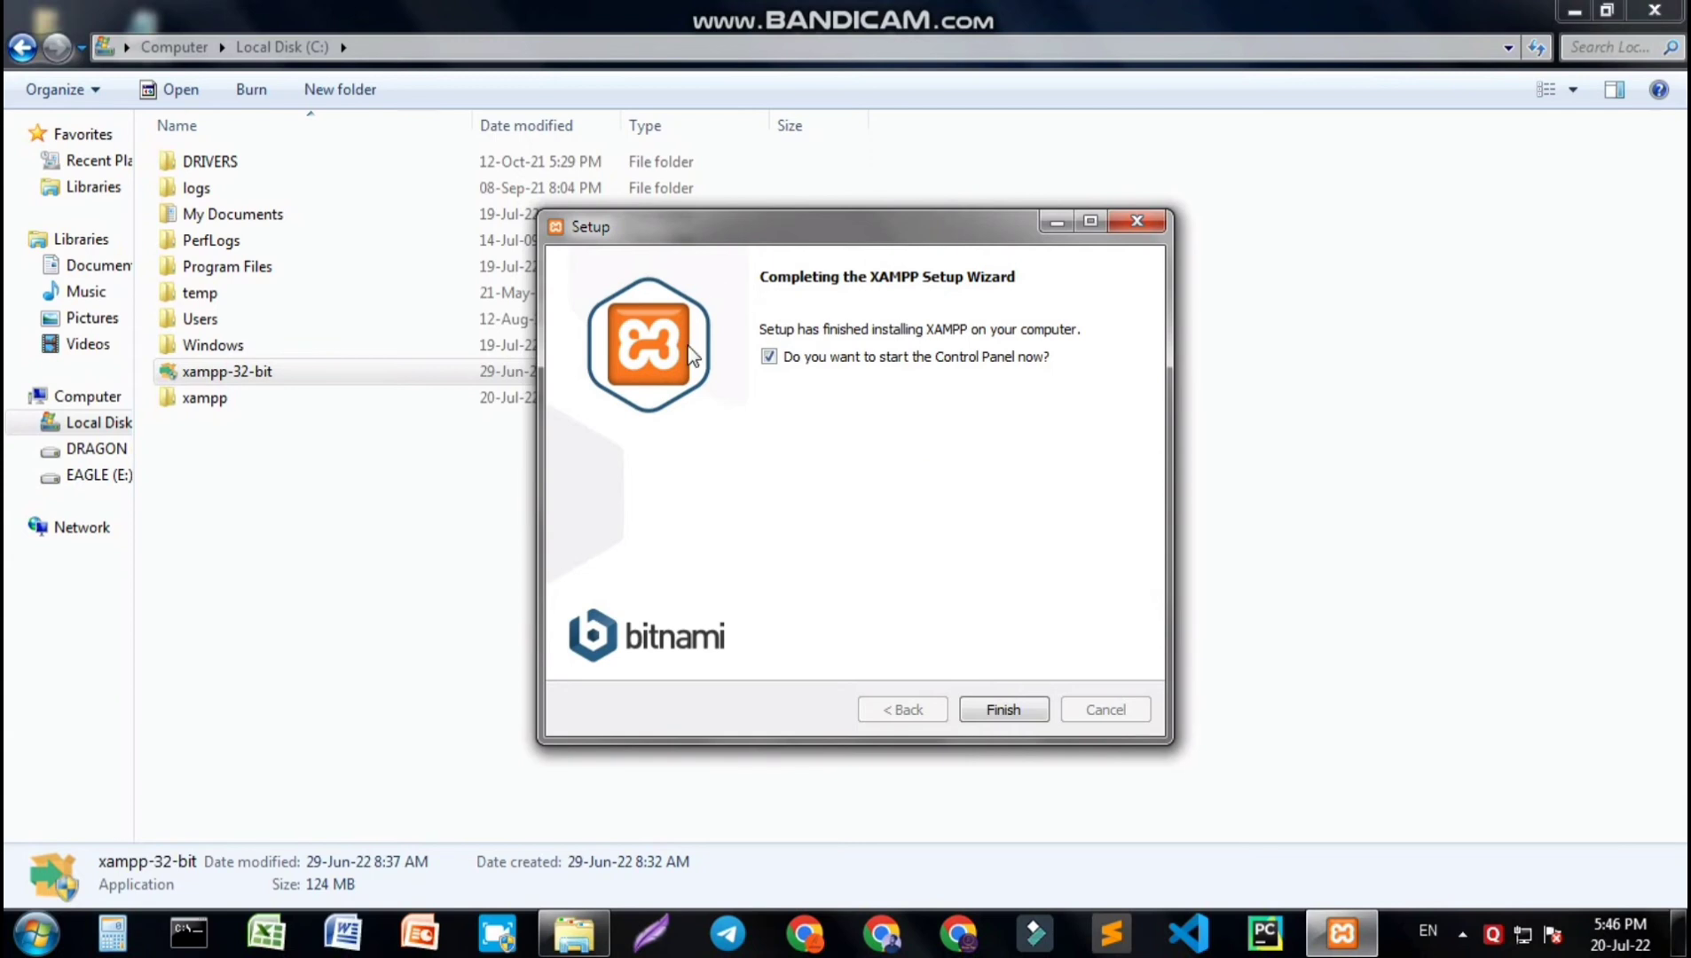
- Untick starting the Control Panel now and finish the setup wizard
click(769, 358)
click(1002, 709)
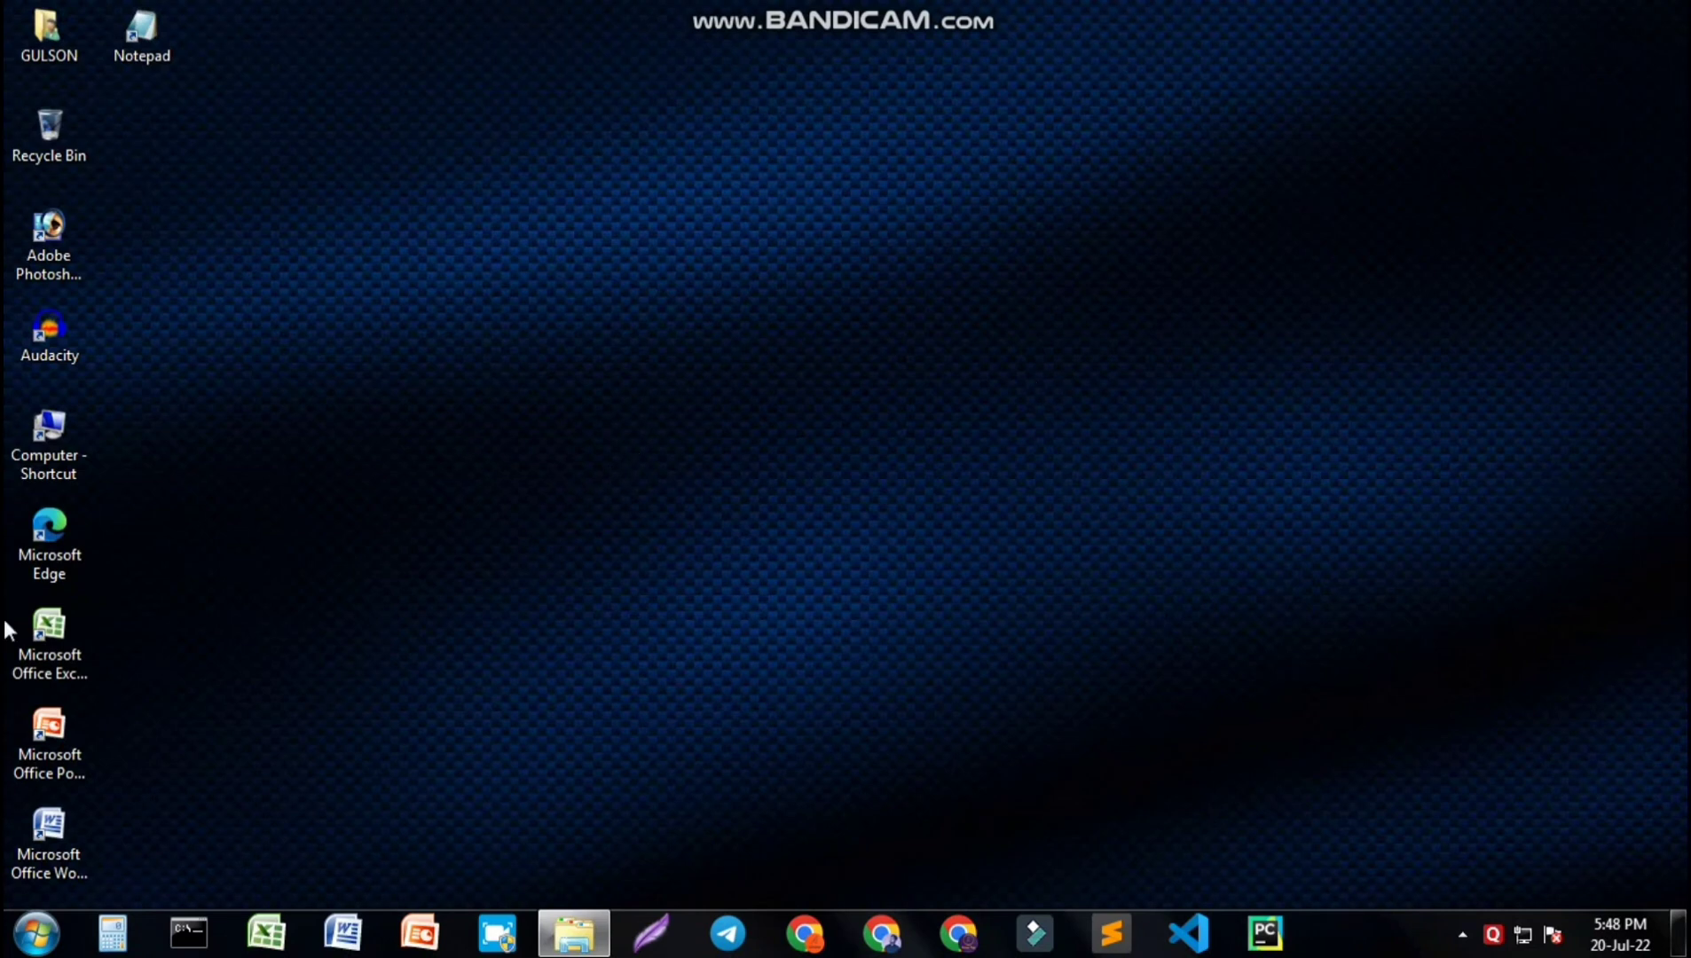
- Launch XAMPP Control Panel by searching xampp in the Start menu, and save English as its language
click(50, 933)
click(149, 875)
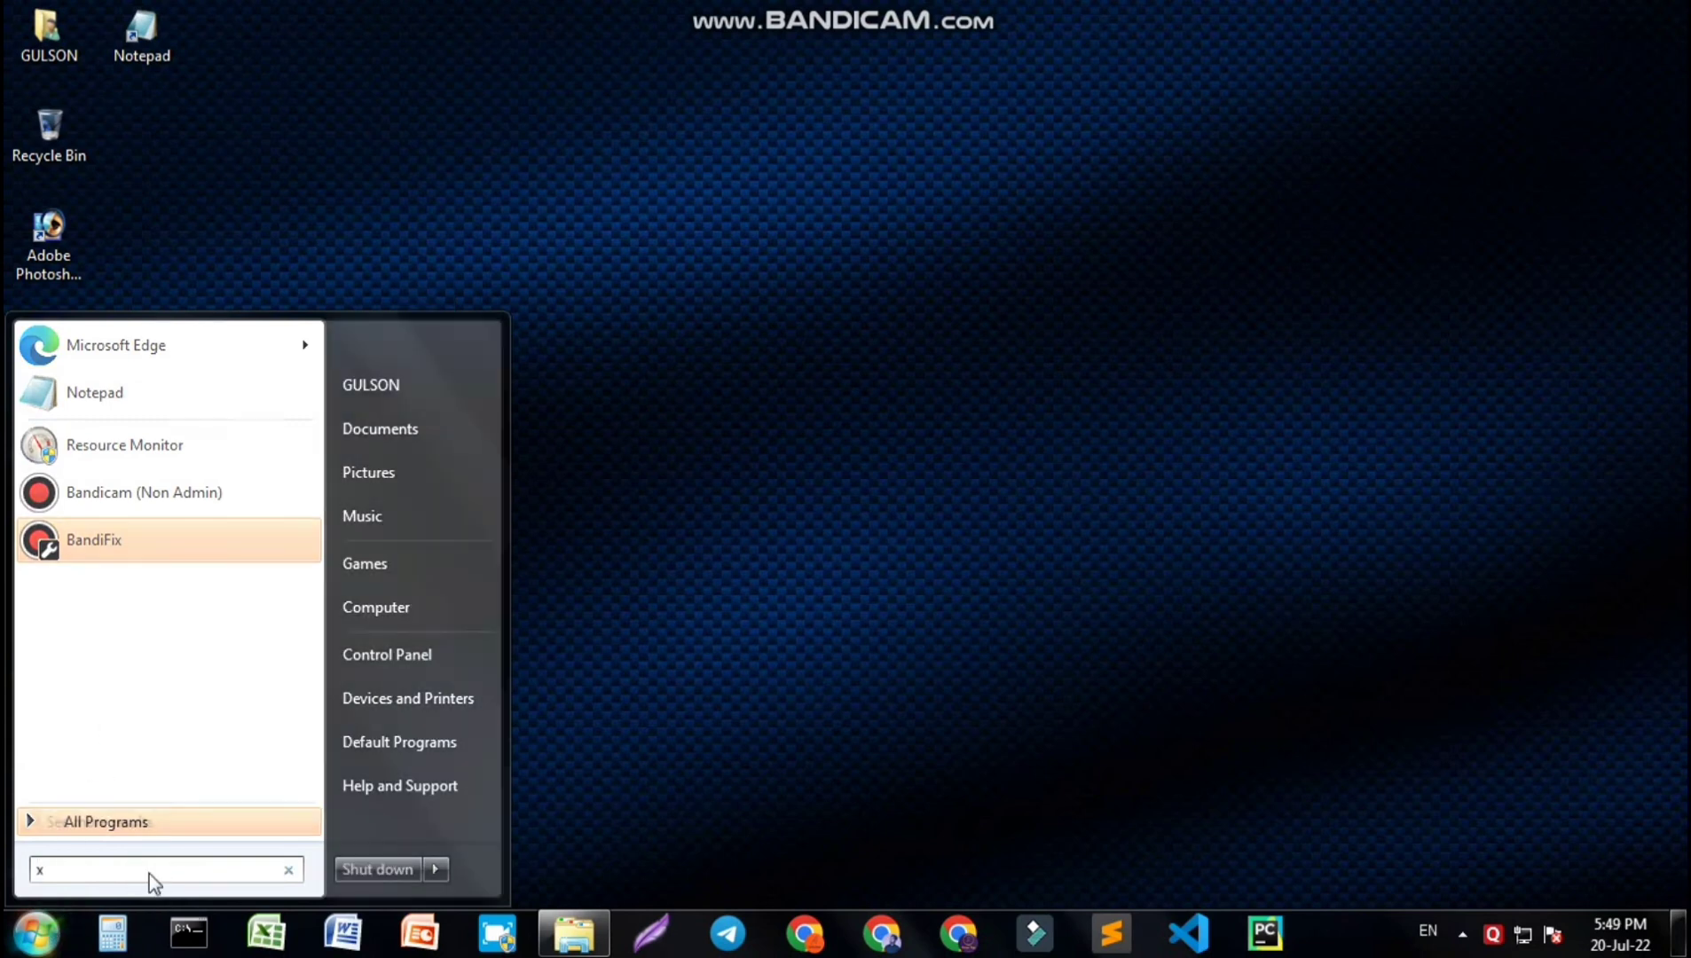
text(xampp)
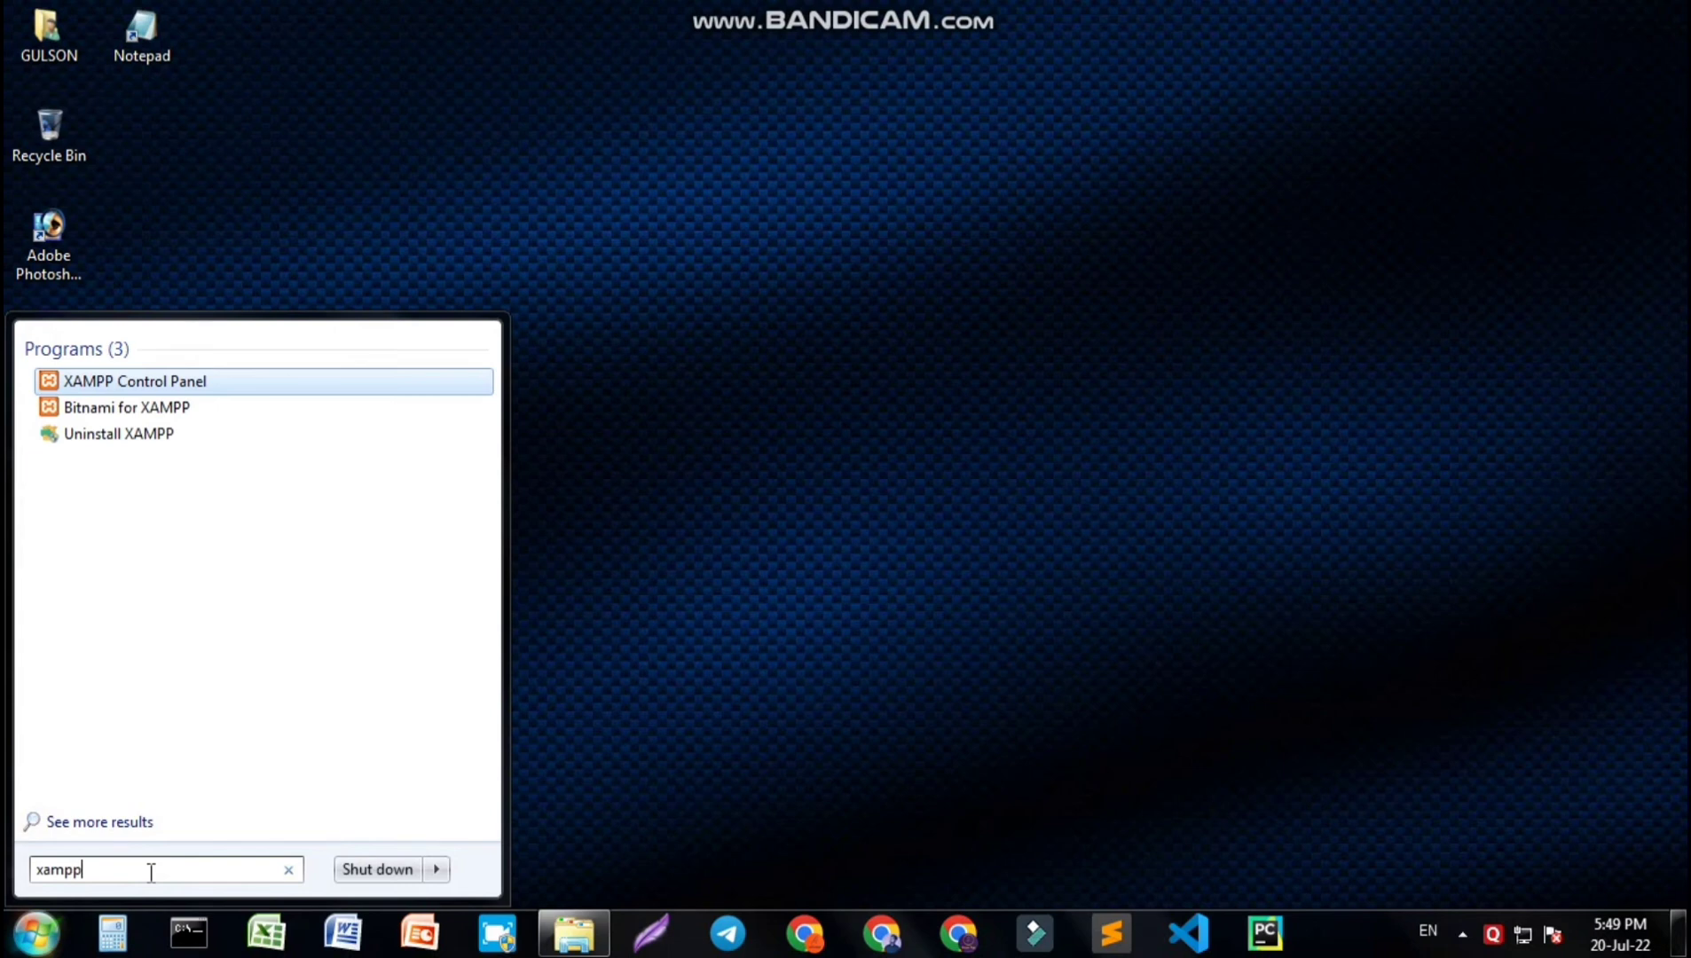
click(174, 383)
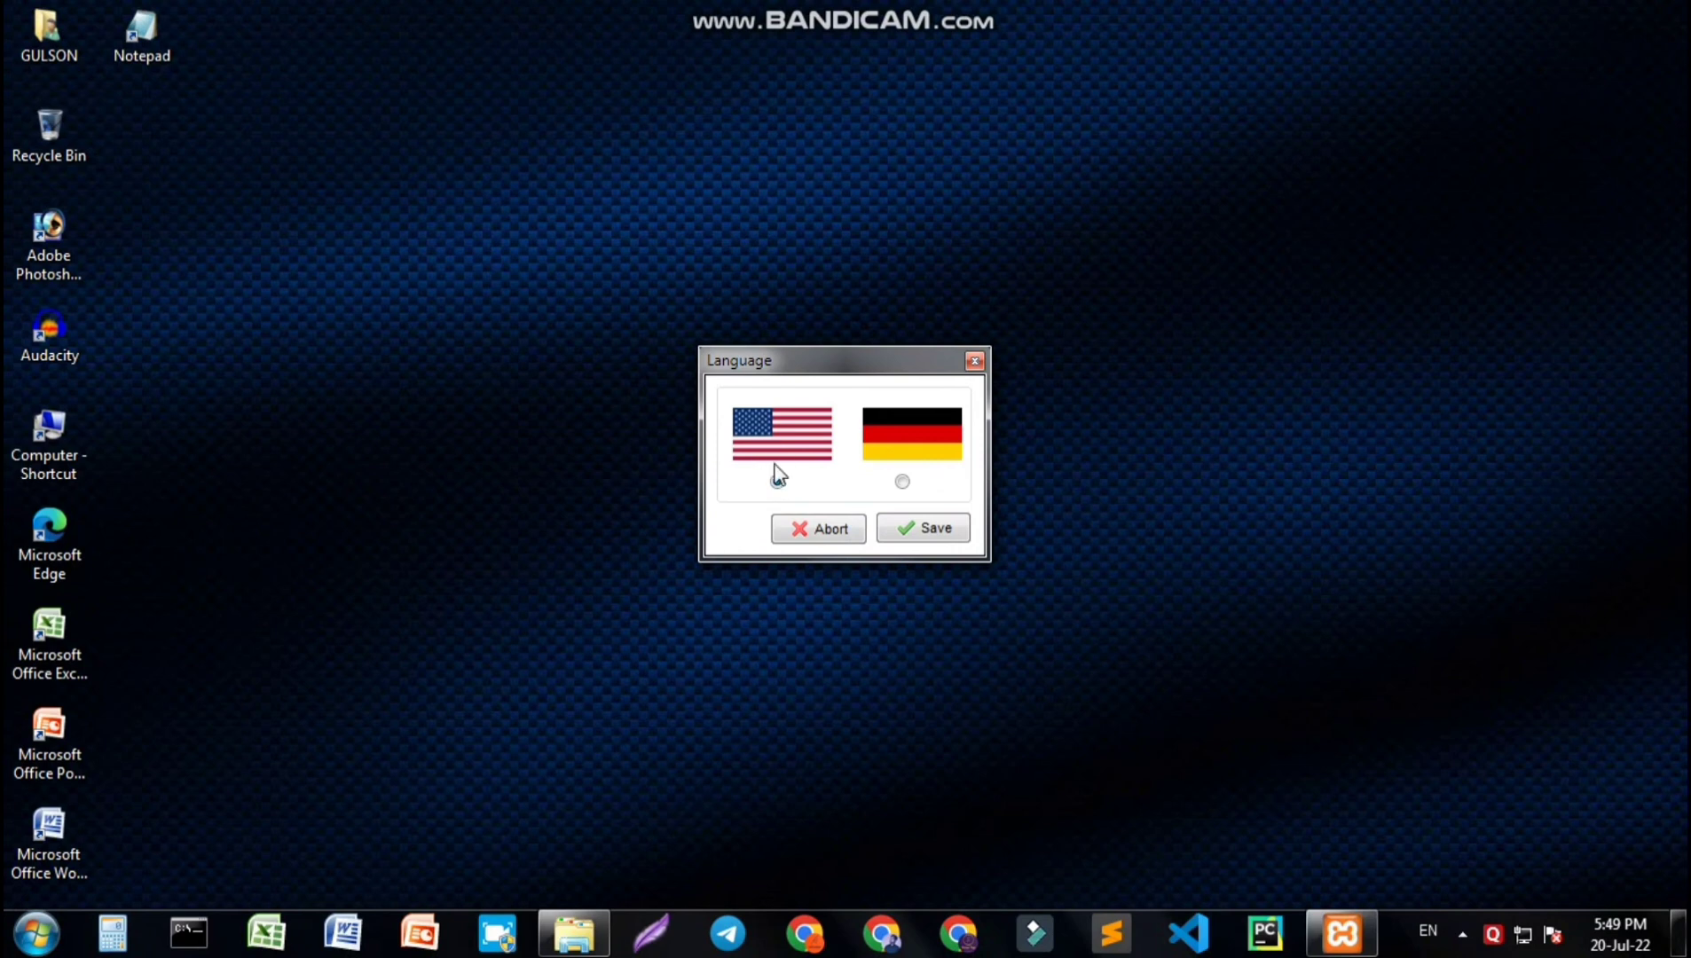
click(919, 521)
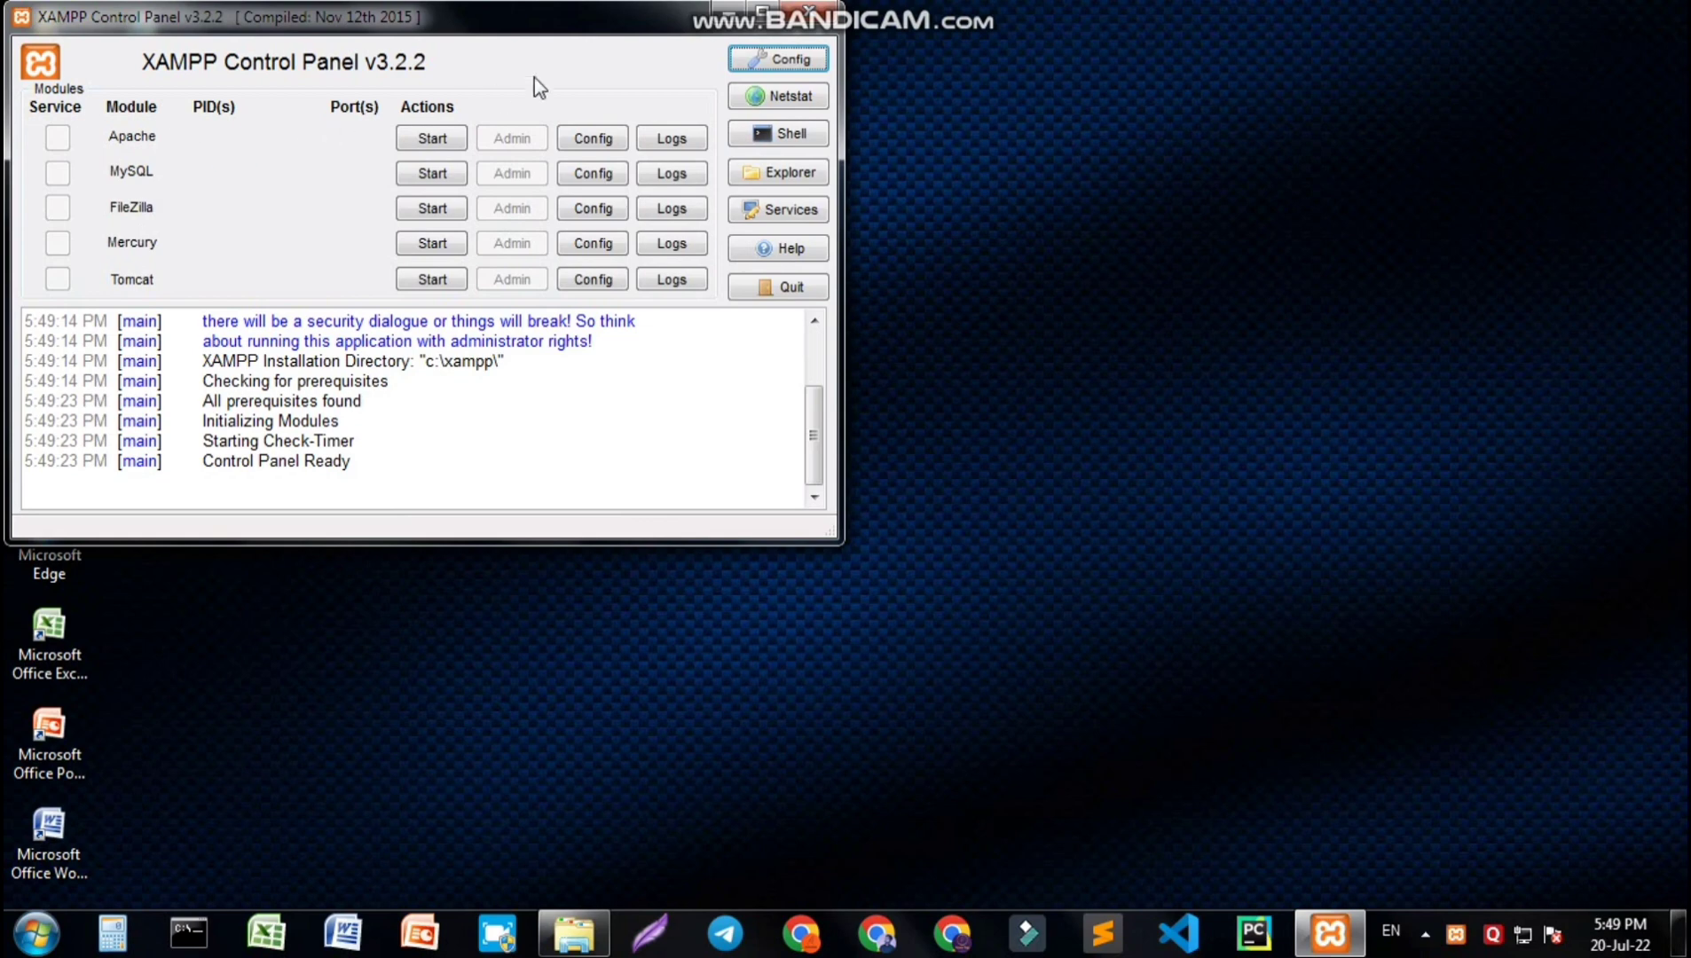
- Start the Apache and MySQL modules in the XAMPP Control Panel
drag(585, 38, 1036, 81)
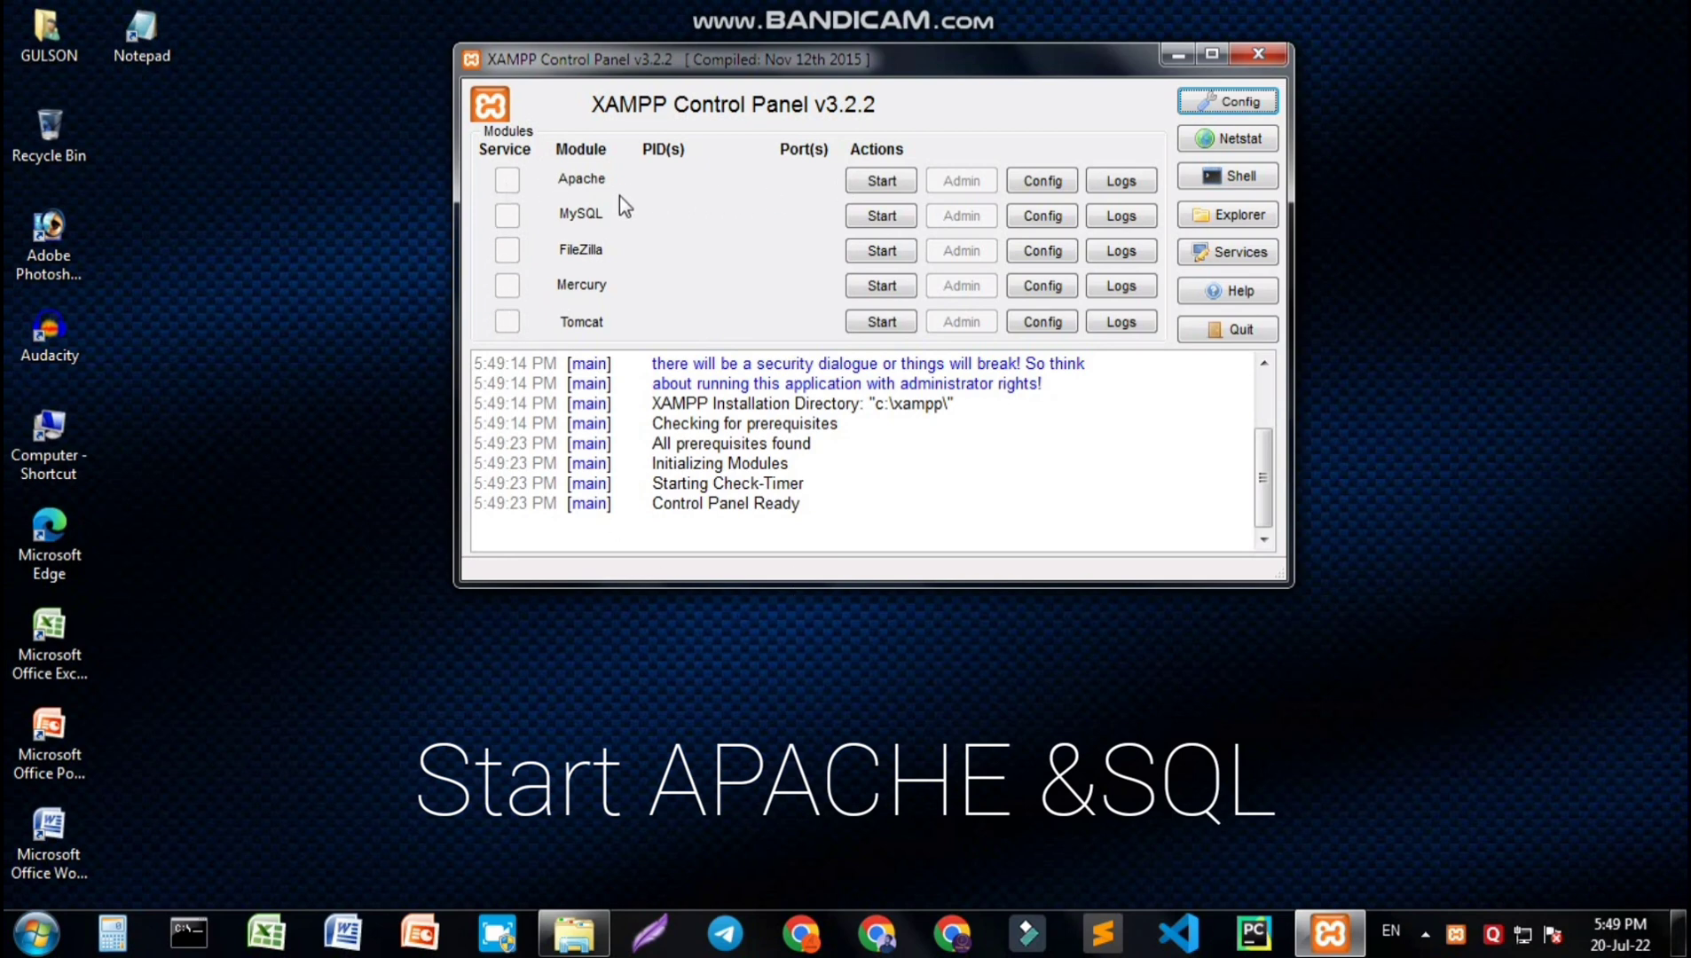
click(891, 182)
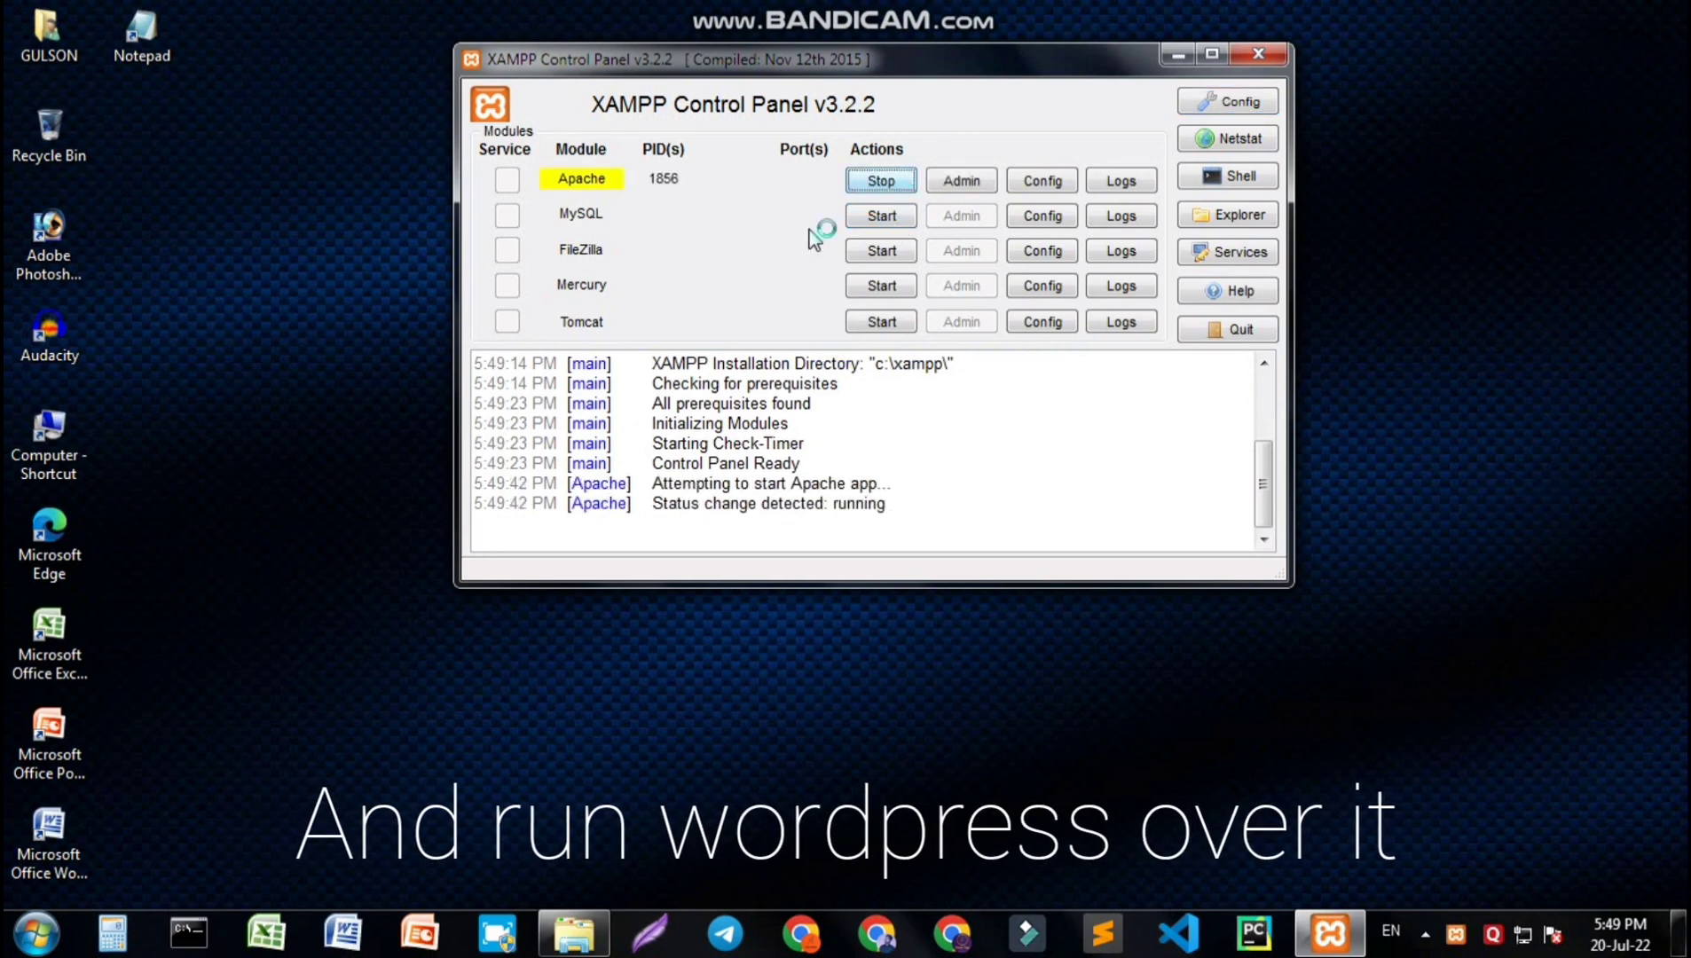
click(905, 217)
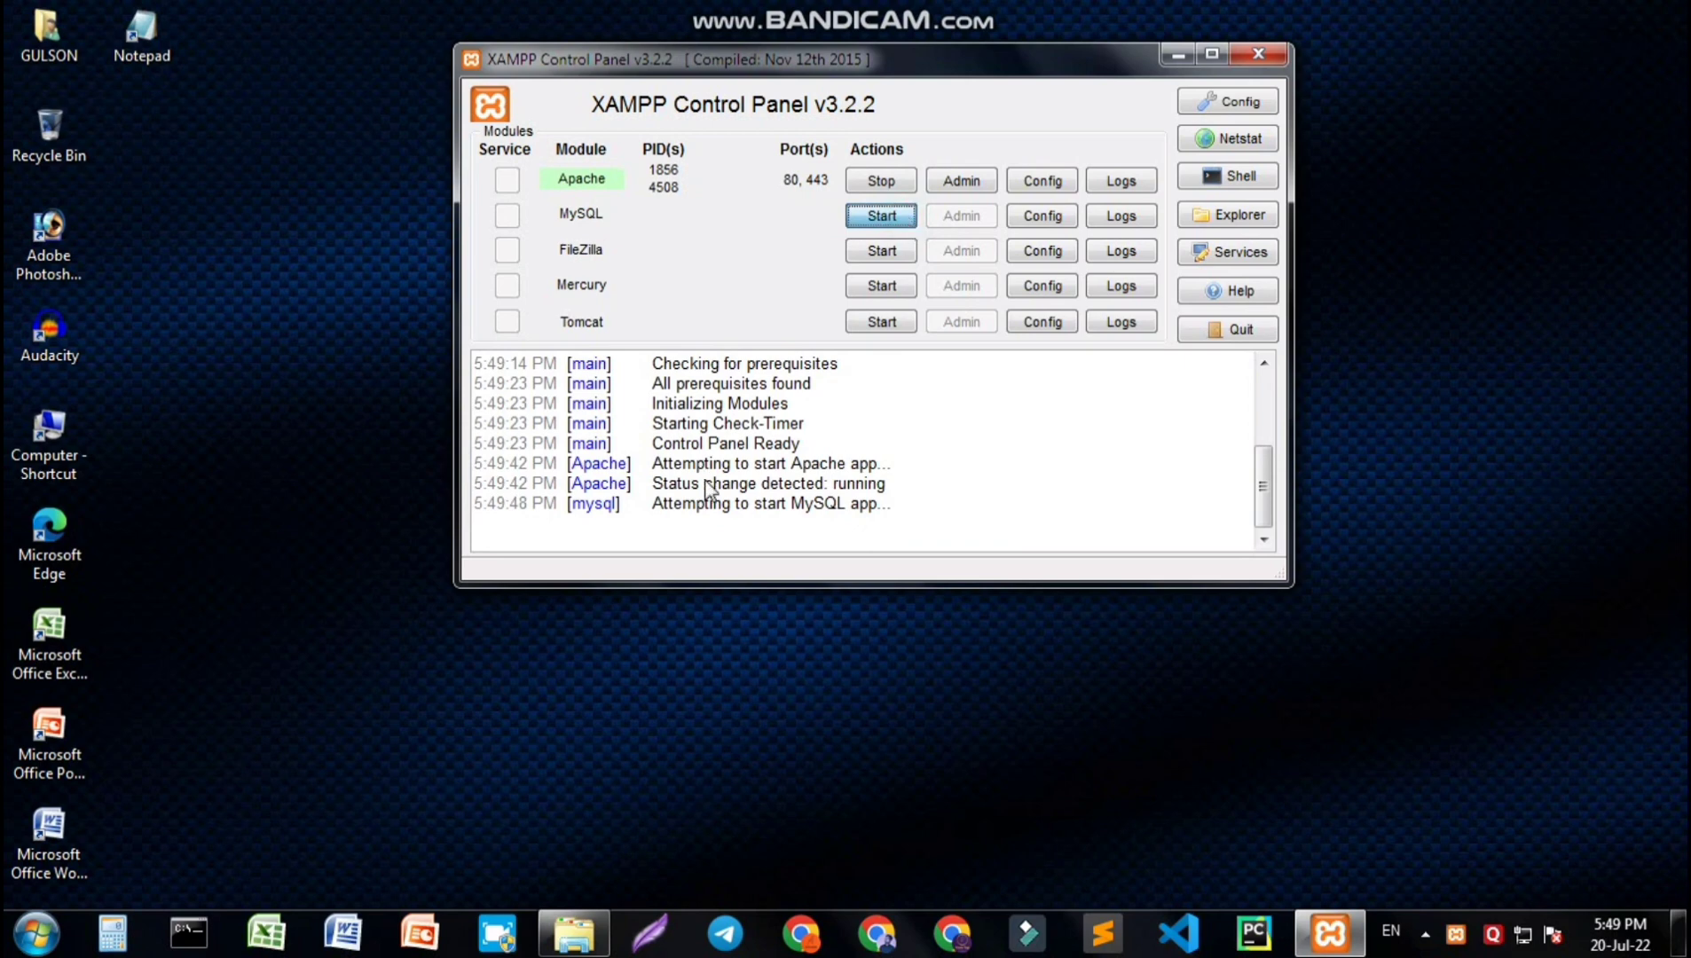
- Minimize the XAMPP Control Panel and refresh the desktop
click(1175, 59)
right_click(806, 278)
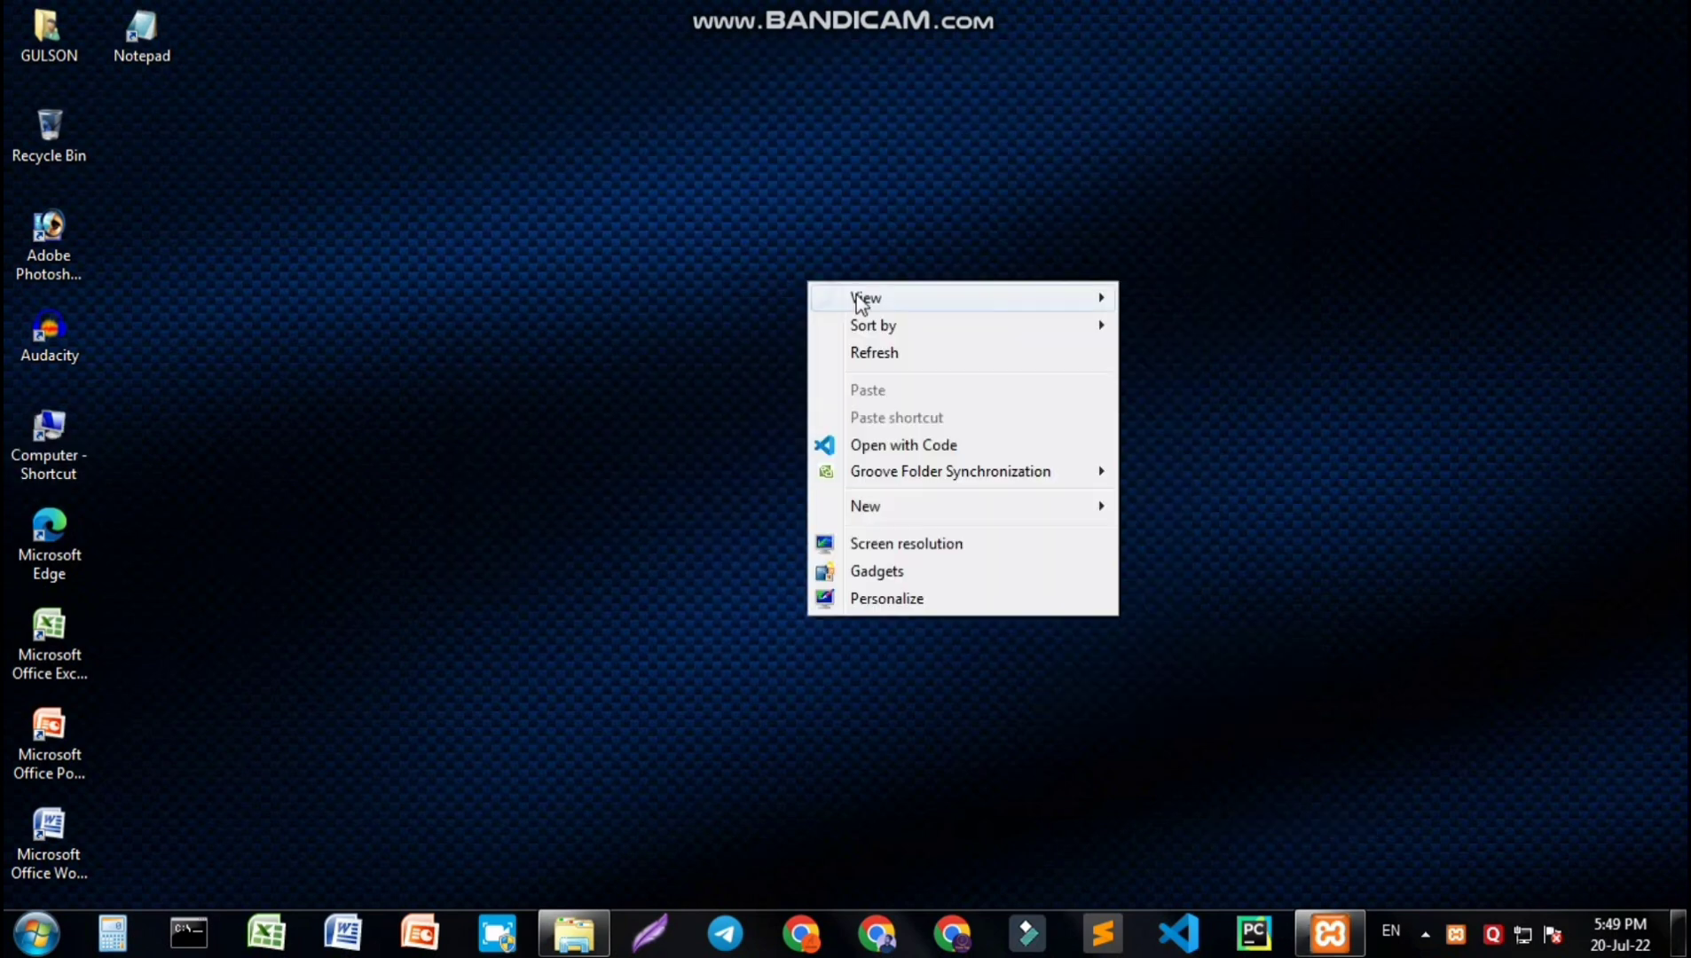
click(900, 356)
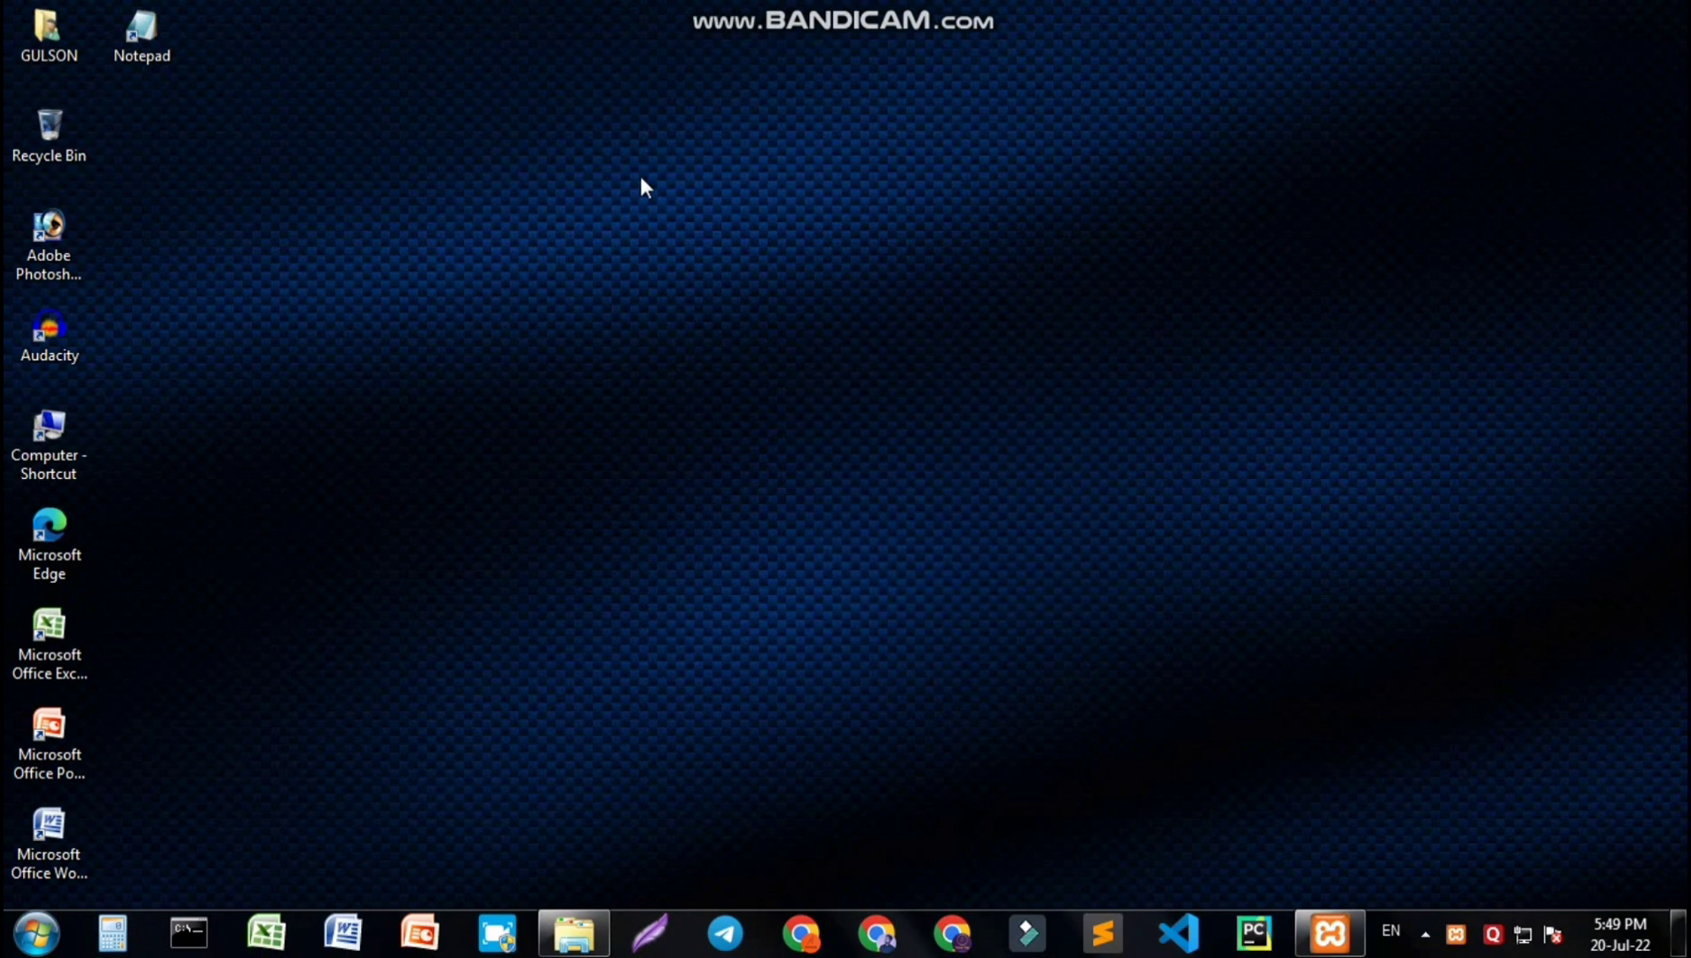